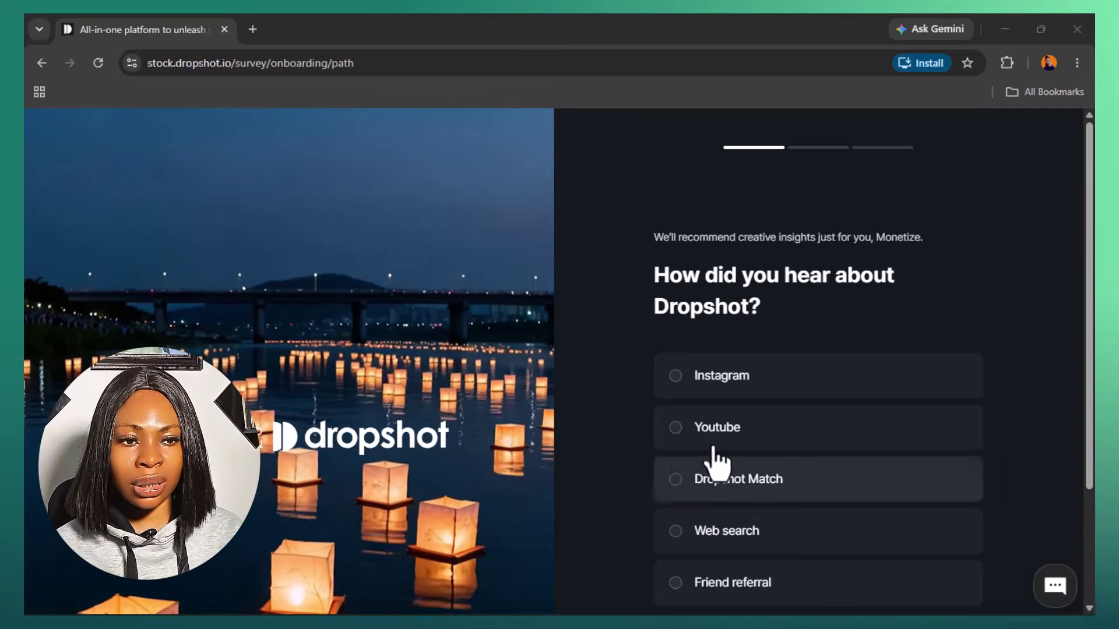
# Complete the onboarding survey with Youtube as the source and "I can navigate it well enough to get what I need" as AI experience
pyautogui.click(699, 275)
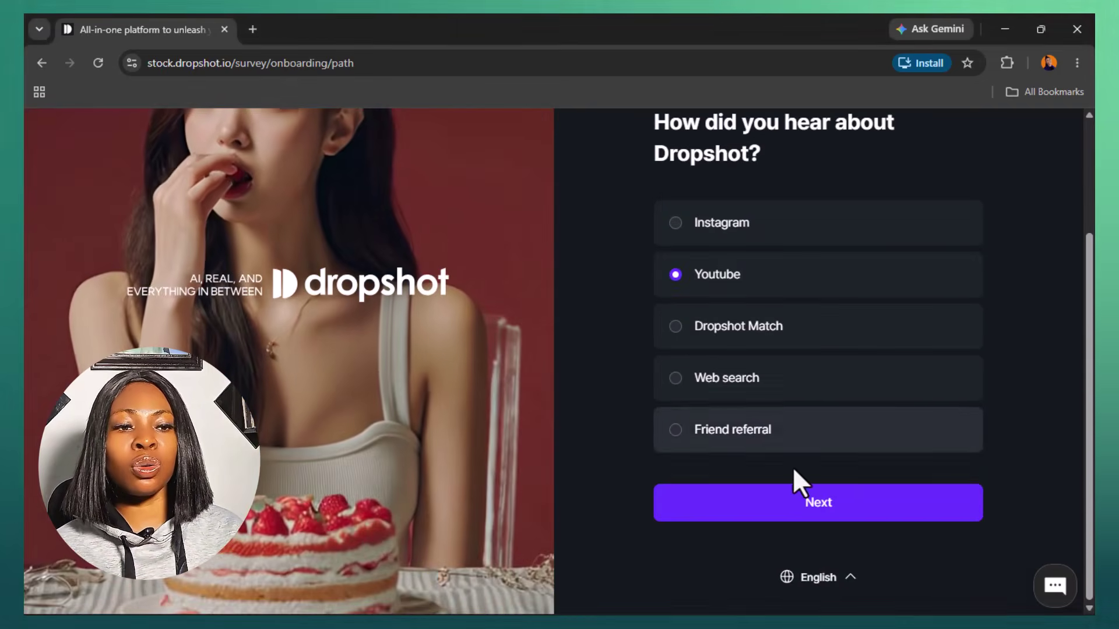
pyautogui.click(725, 517)
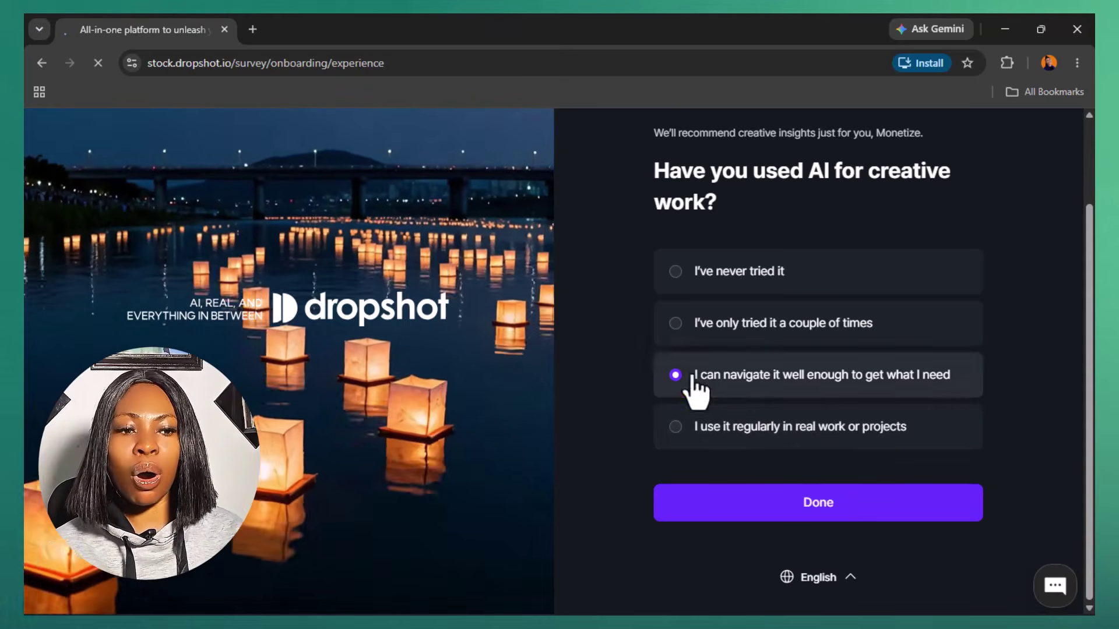
pyautogui.click(810, 506)
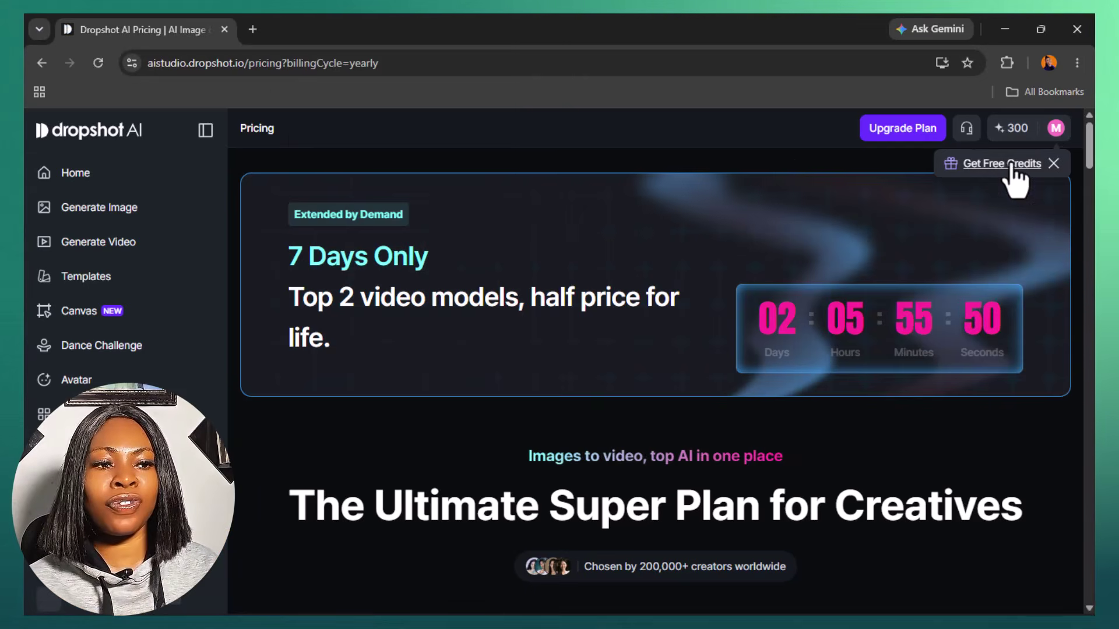
# Claim the 300 free credits by accepting the marketing agreement, close the offer, and reload the page
pyautogui.click(1012, 164)
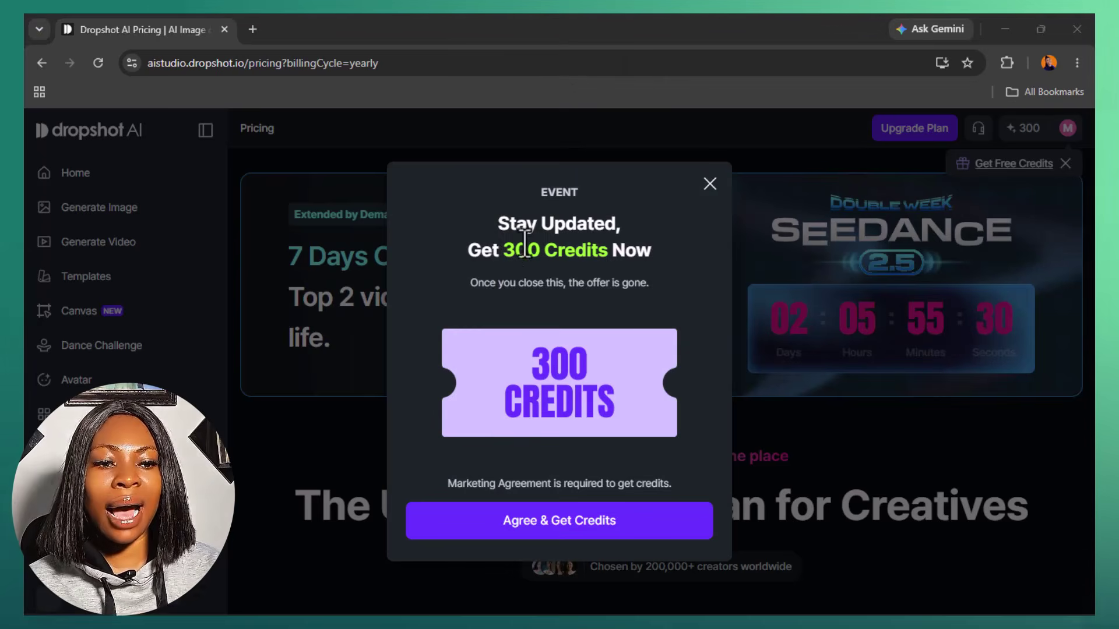
pyautogui.moveTo(468, 251); pyautogui.dragTo(656, 256)
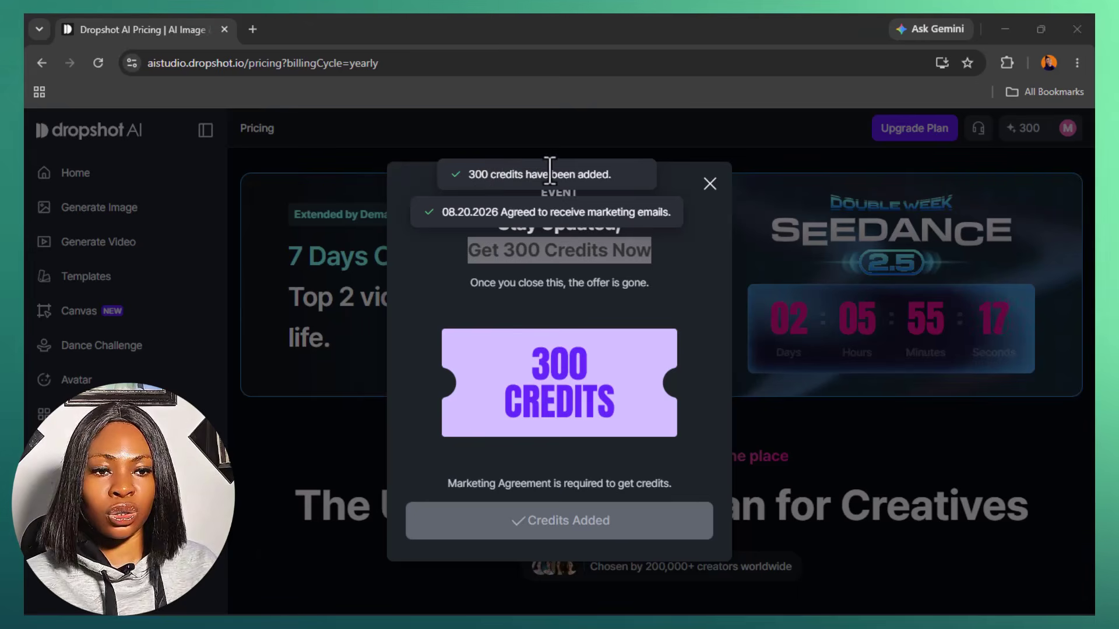
pyautogui.click(710, 183)
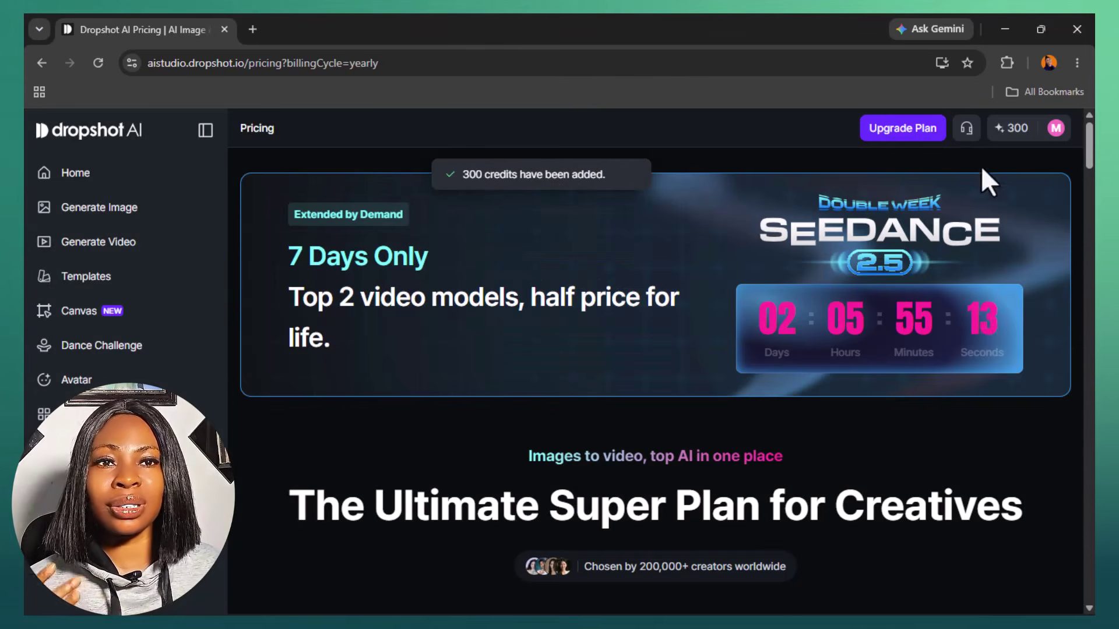
pyautogui.rightClick(155, 23)
pyautogui.click(192, 134)
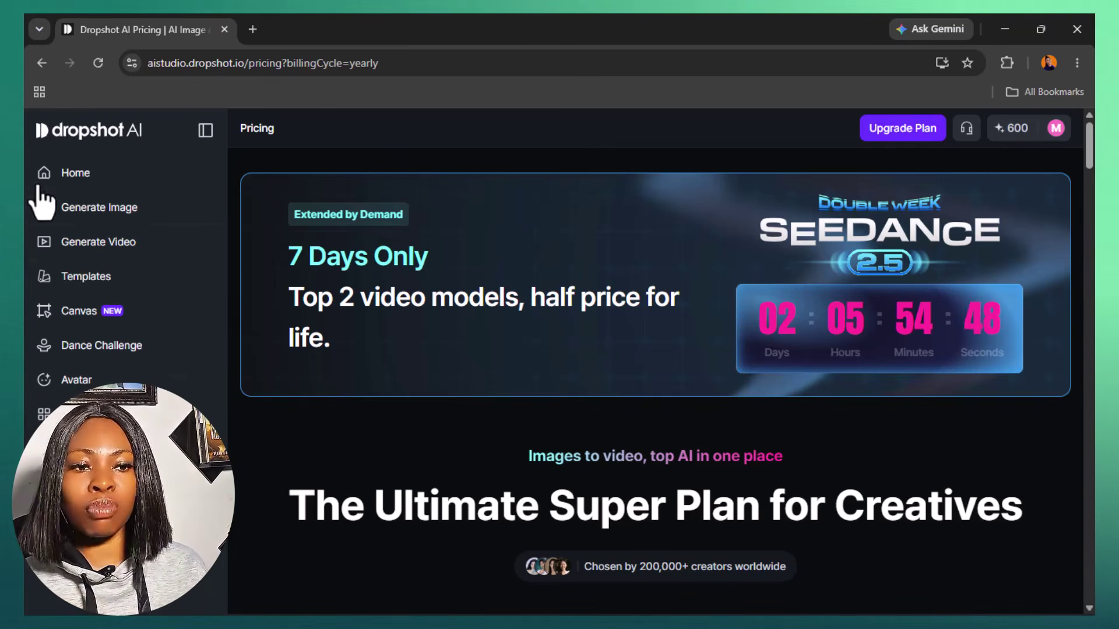
# Open video generation and select the Seedance 2.5 model in Frame to Video mode
pyautogui.click(123, 254)
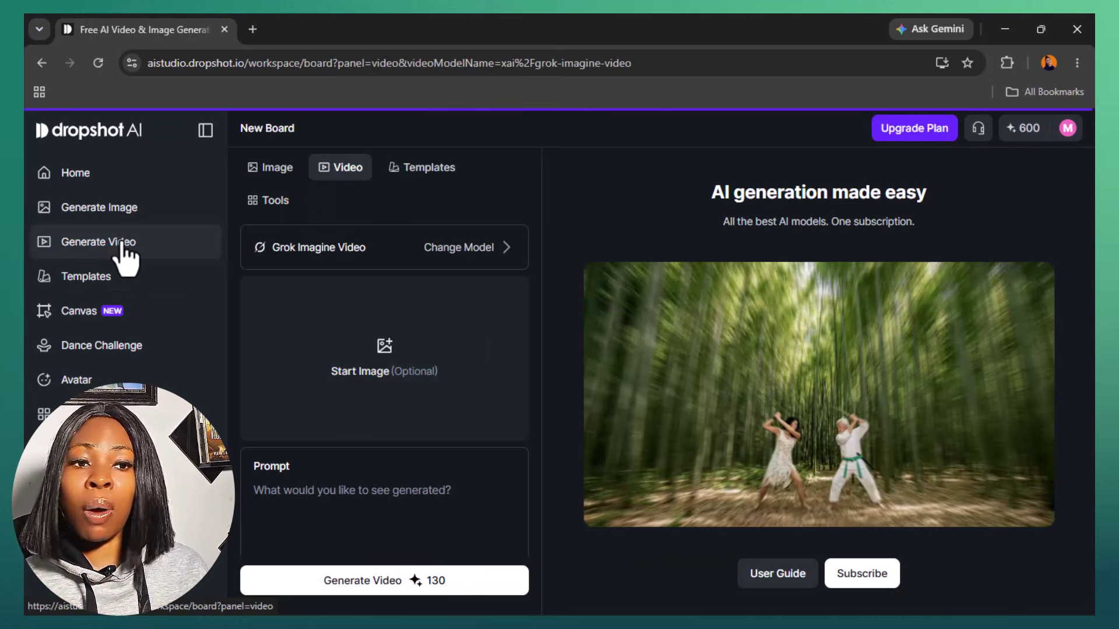
pyautogui.click(466, 251)
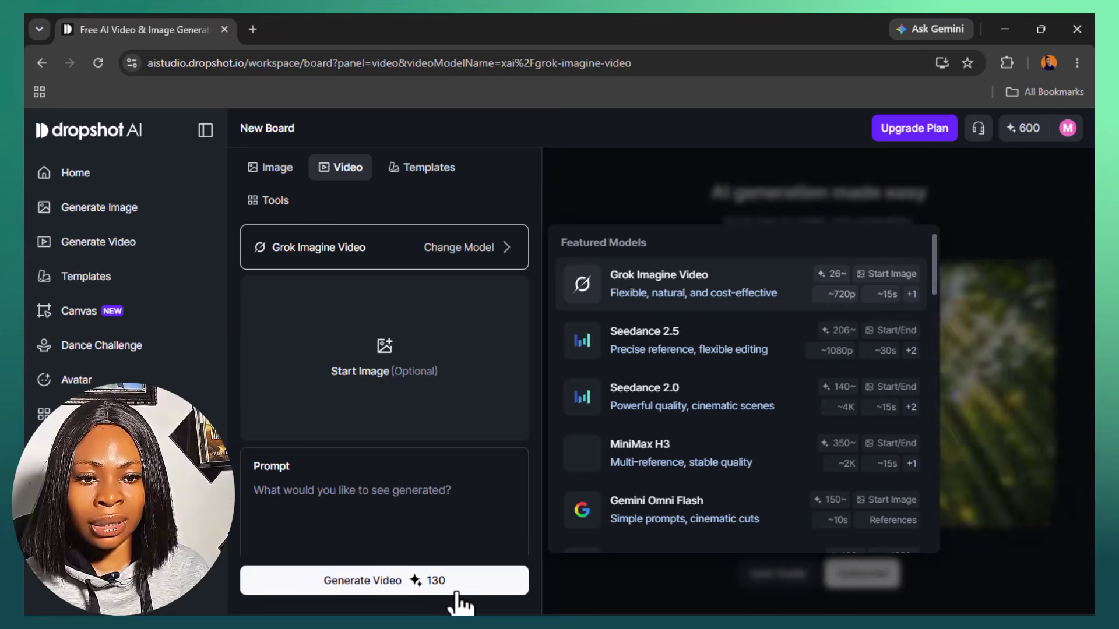
pyautogui.click(670, 355)
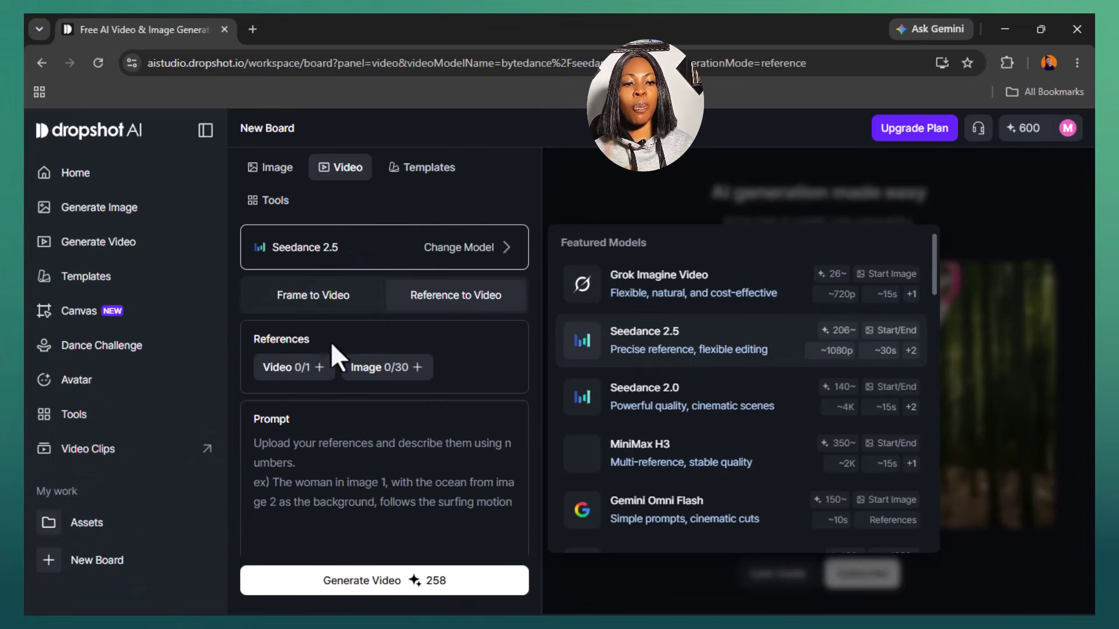
pyautogui.click(457, 297)
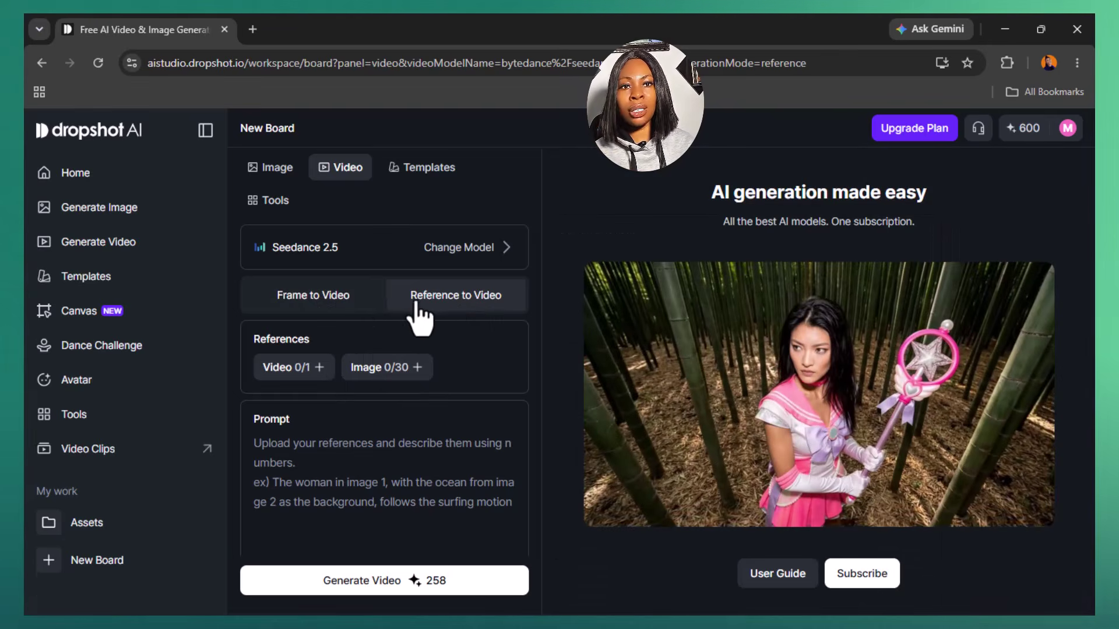
pyautogui.click(338, 300)
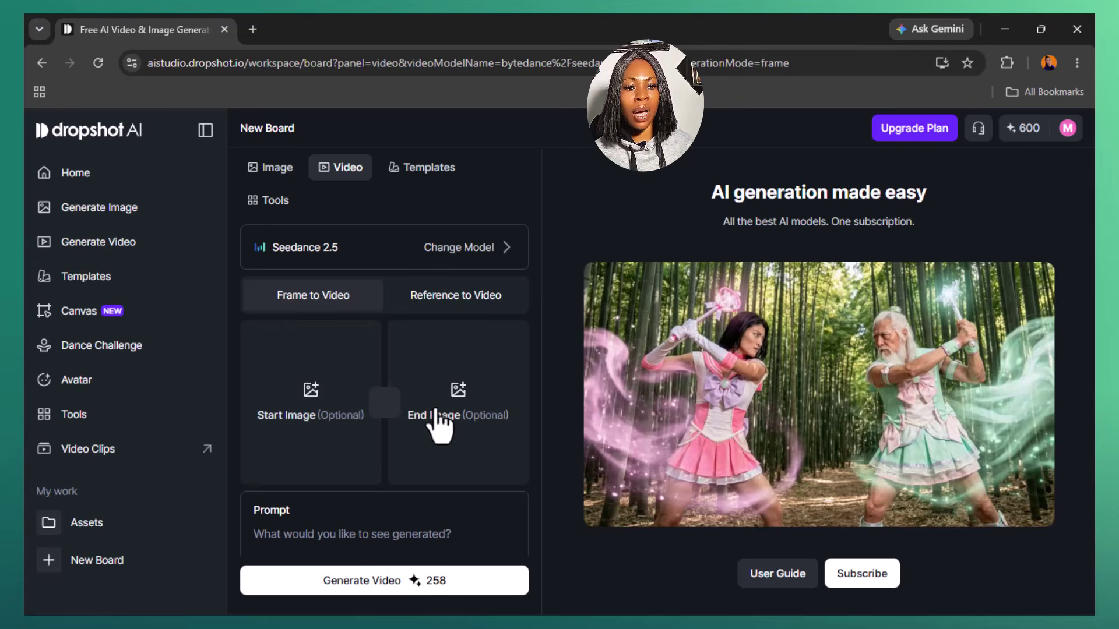
# Try the 720p resolution to compare its credit cost and return to 480p
pyautogui.scroll(-2, 349, 507)
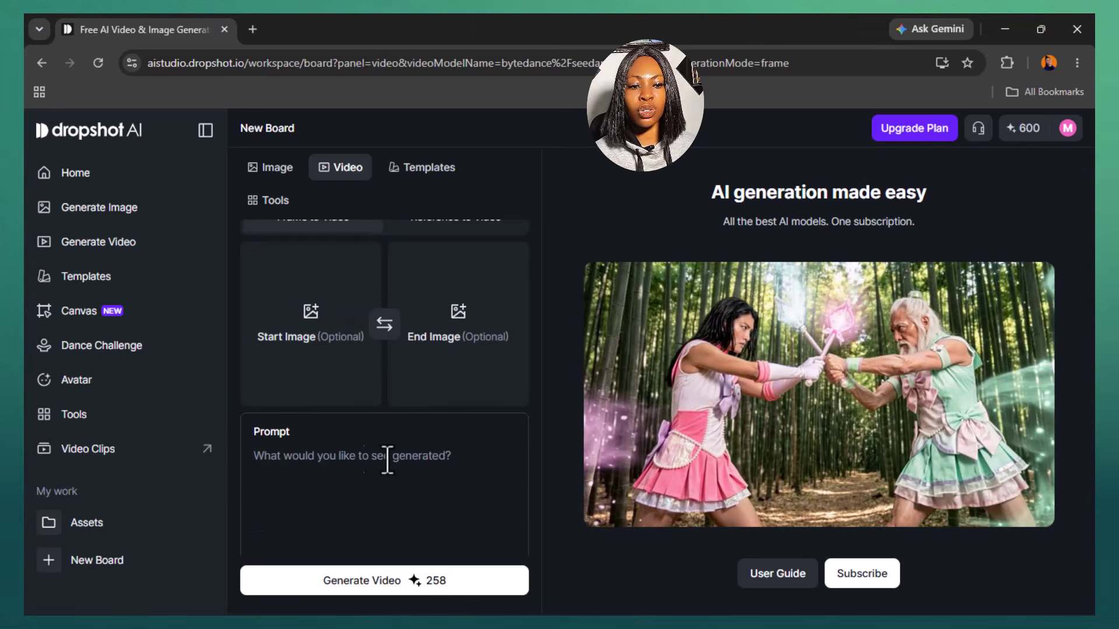
pyautogui.scroll(-2, 359, 461)
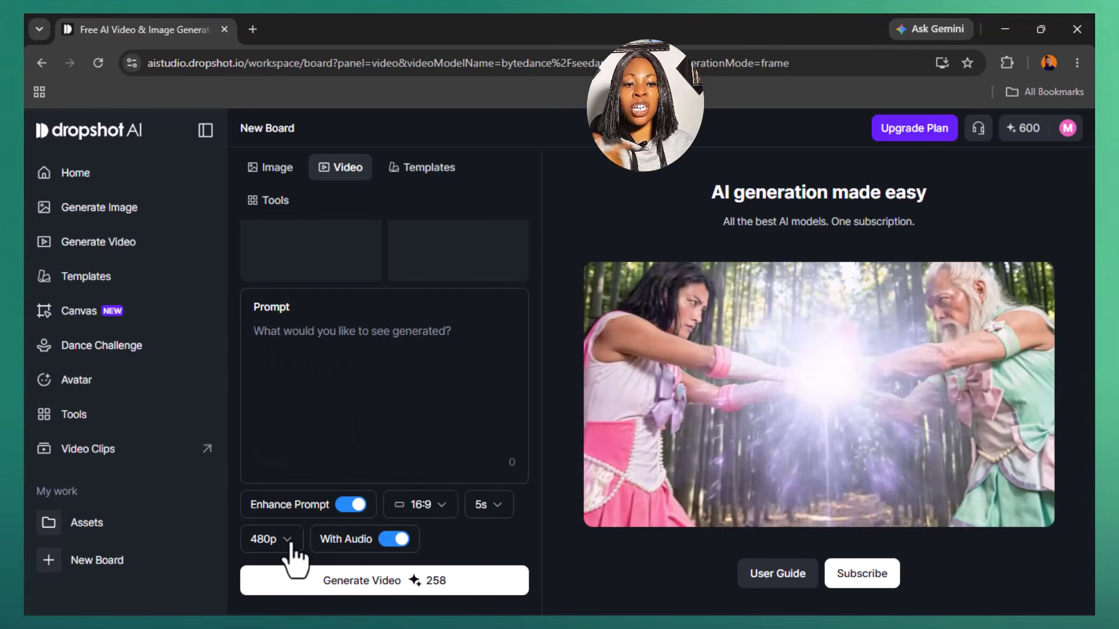
pyautogui.click(290, 545)
pyautogui.click(294, 475)
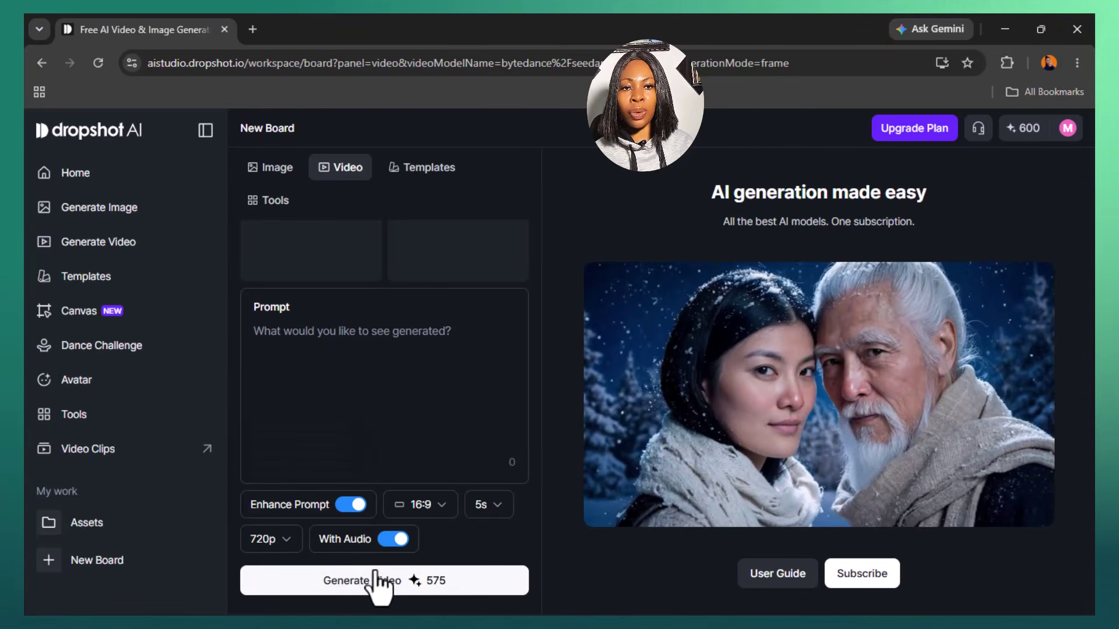
pyautogui.click(277, 541)
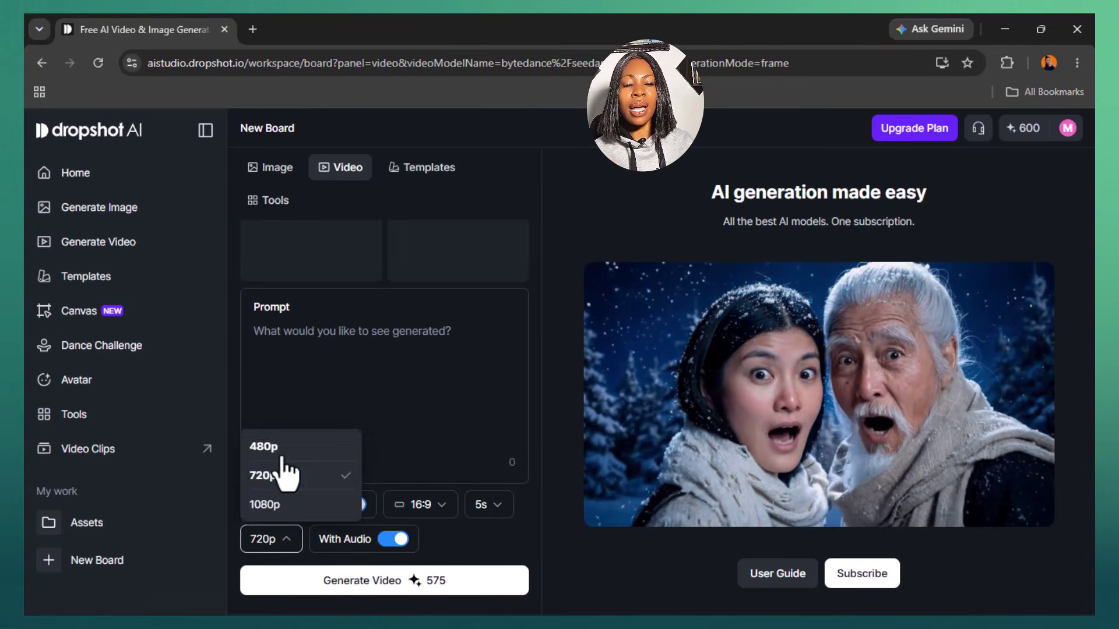
pyautogui.click(290, 450)
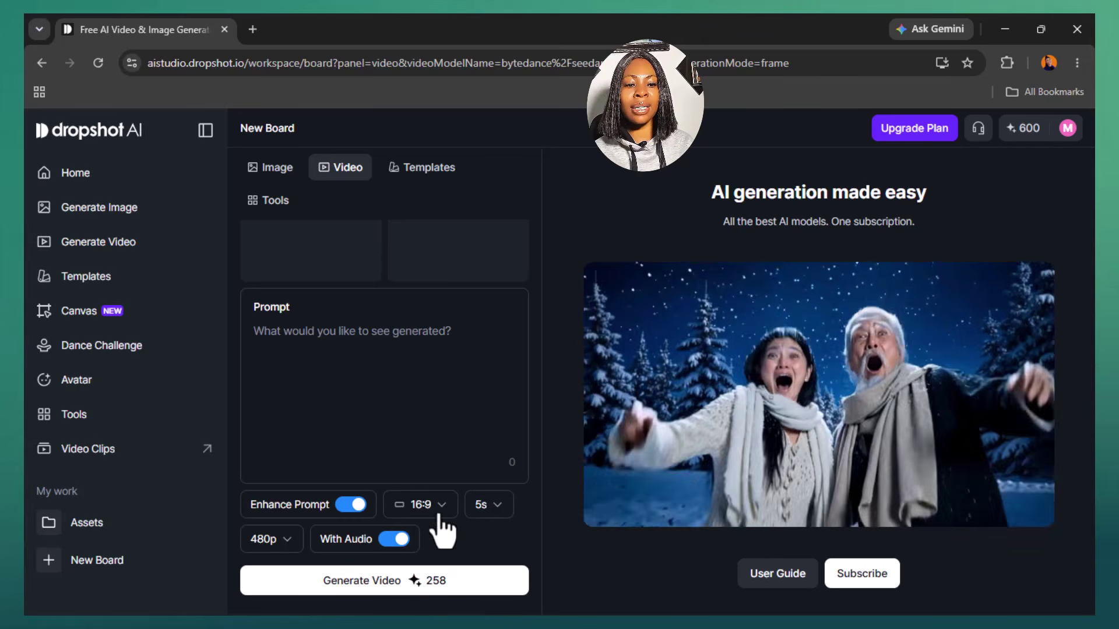
# Try video durations of 30s and 6s to compare their credit costs and return to 5s
pyautogui.click(498, 511)
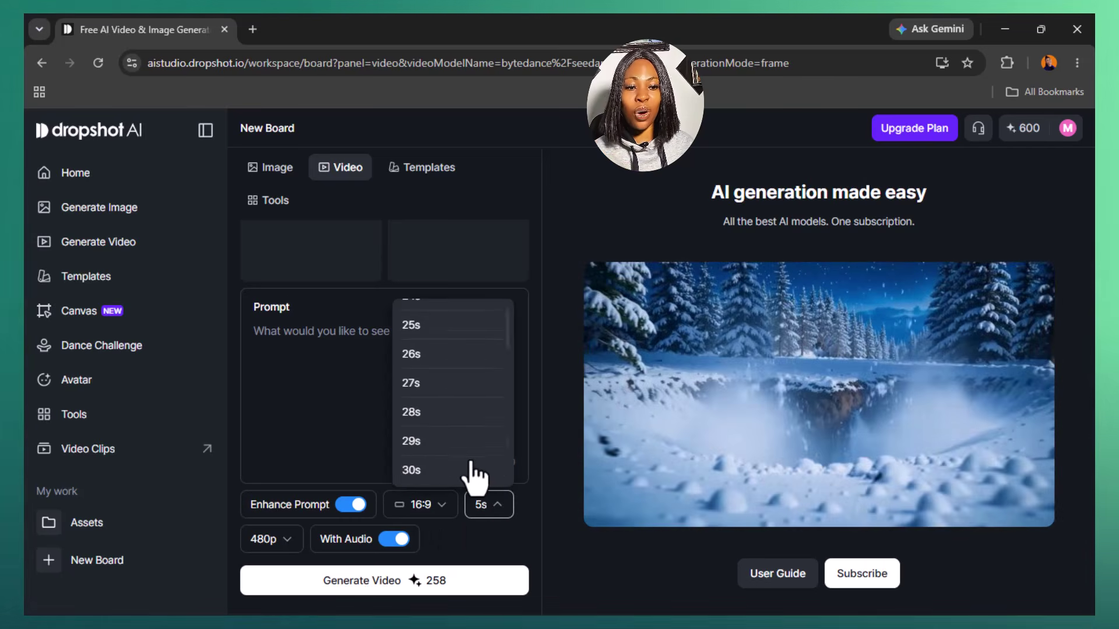
pyautogui.click(449, 471)
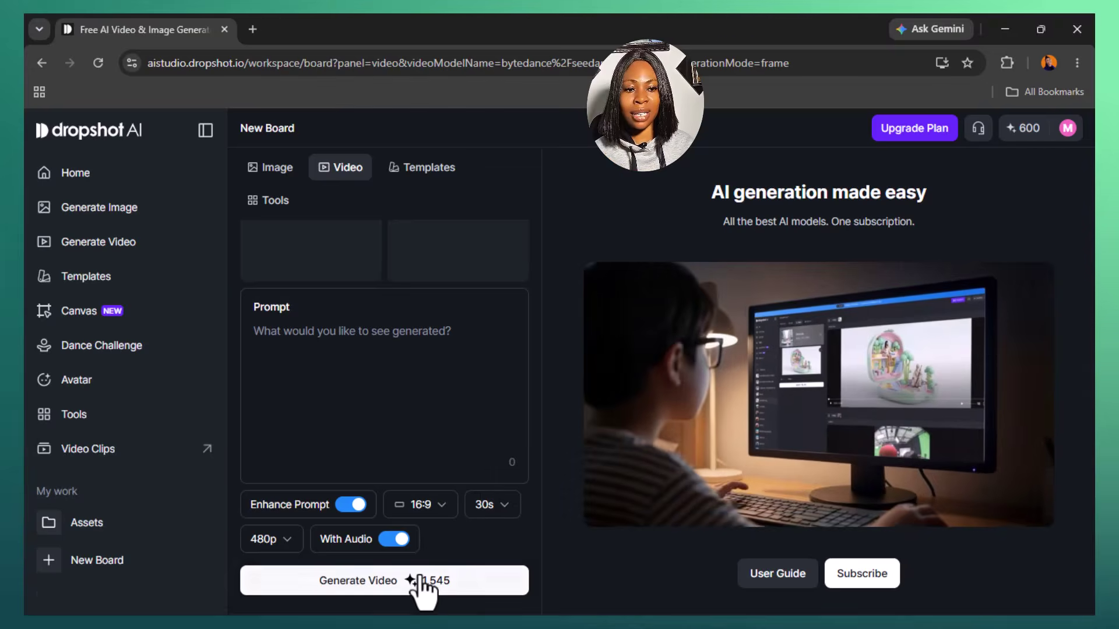
pyautogui.click(479, 506)
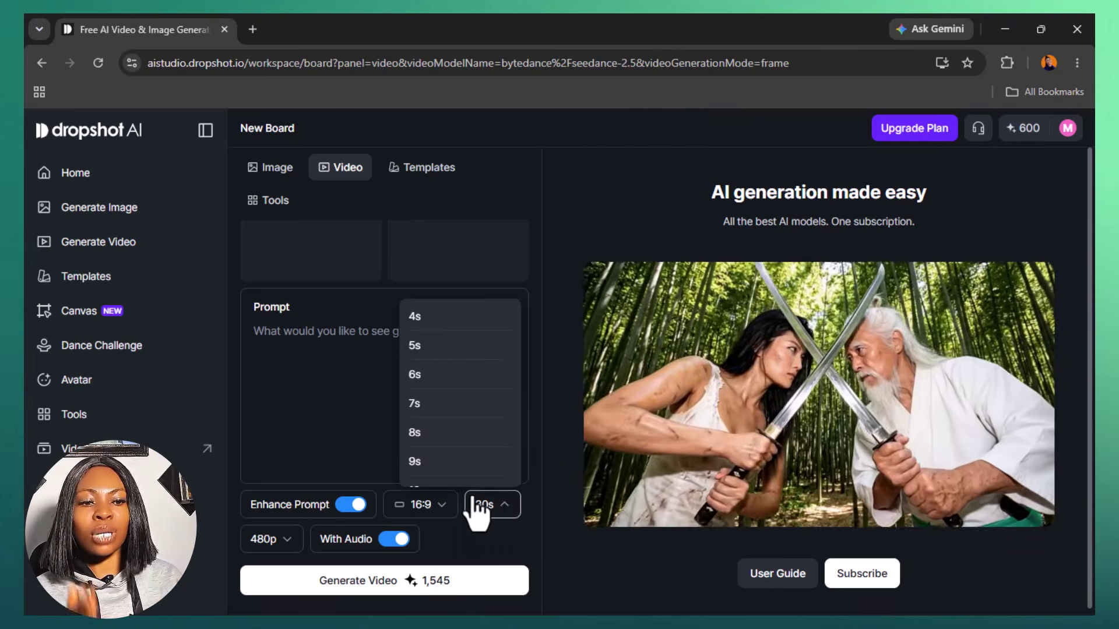
pyautogui.click(424, 376)
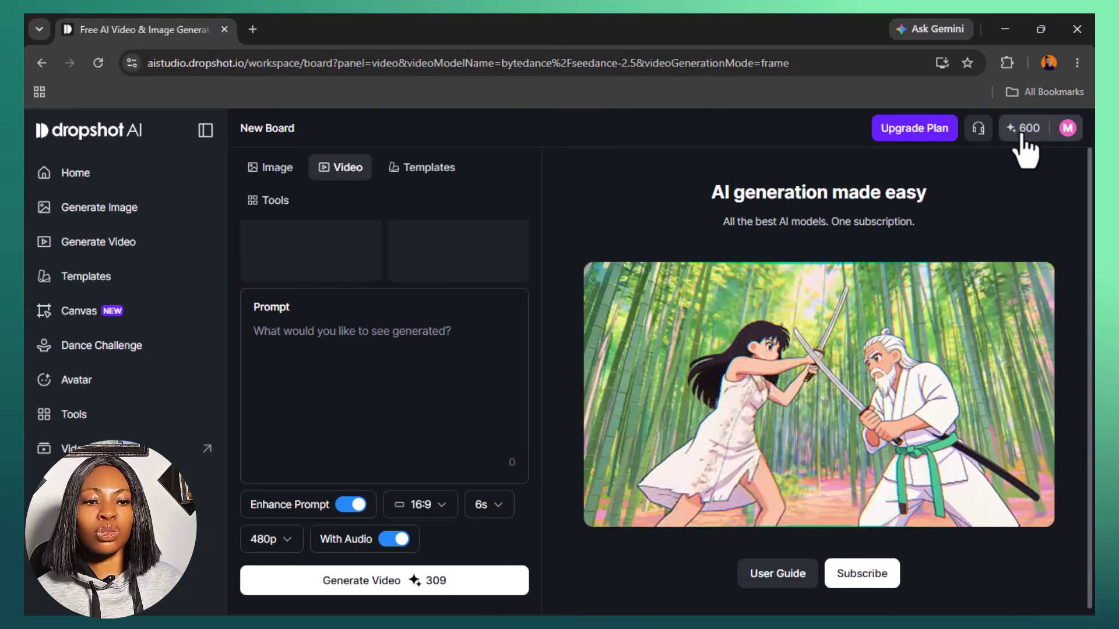
pyautogui.click(490, 505)
pyautogui.click(434, 345)
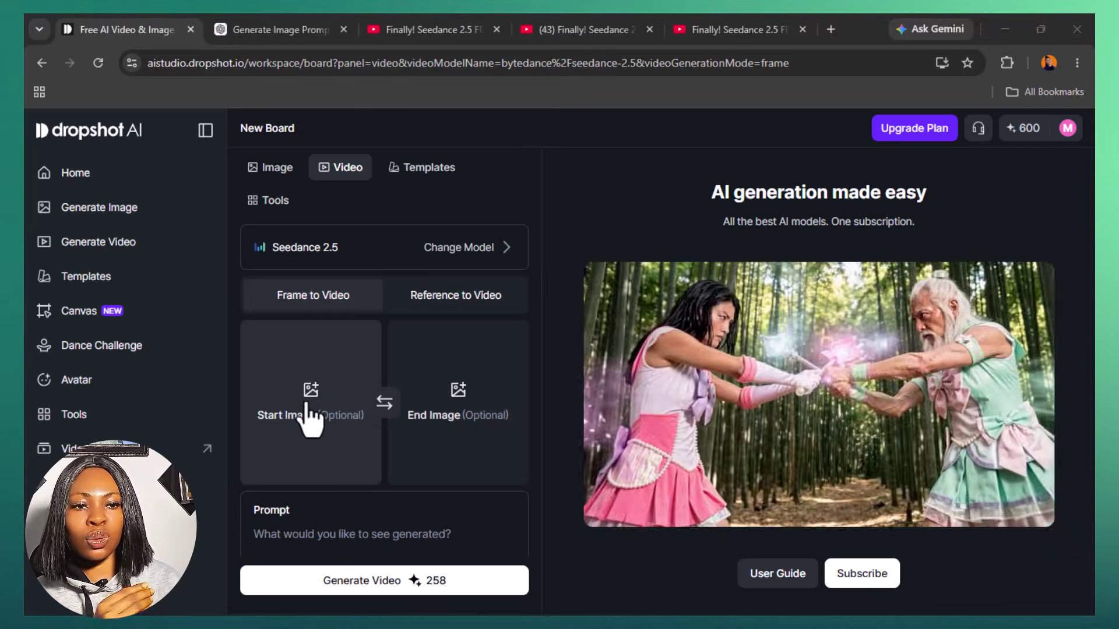
# Check the reference options in Reference to Video mode and switch back to Frame to Video
pyautogui.click(443, 300)
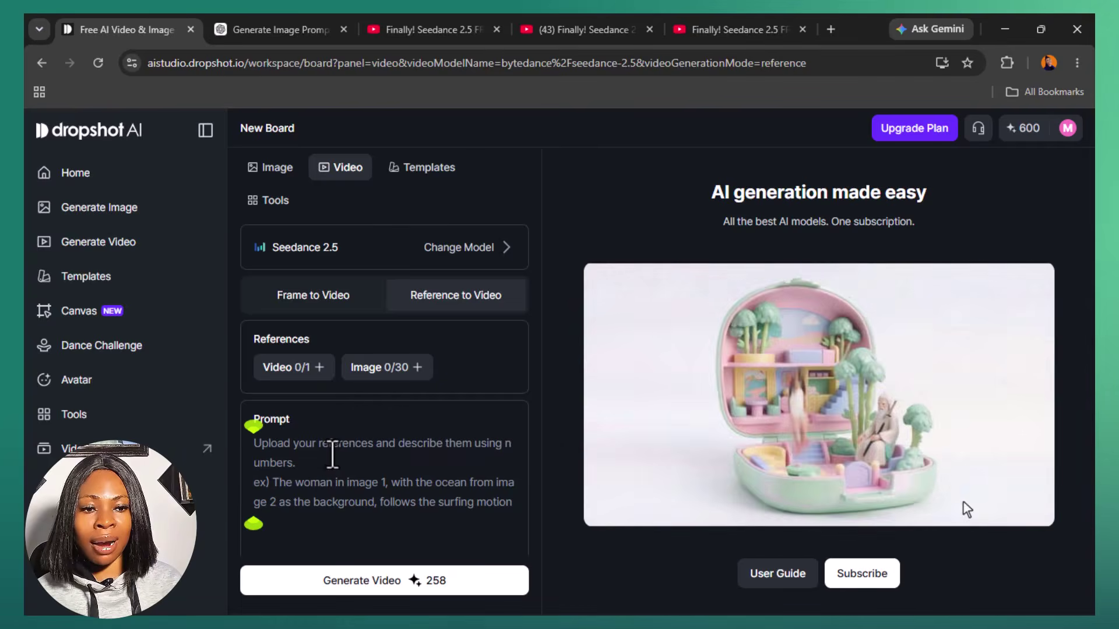
pyautogui.click(326, 300)
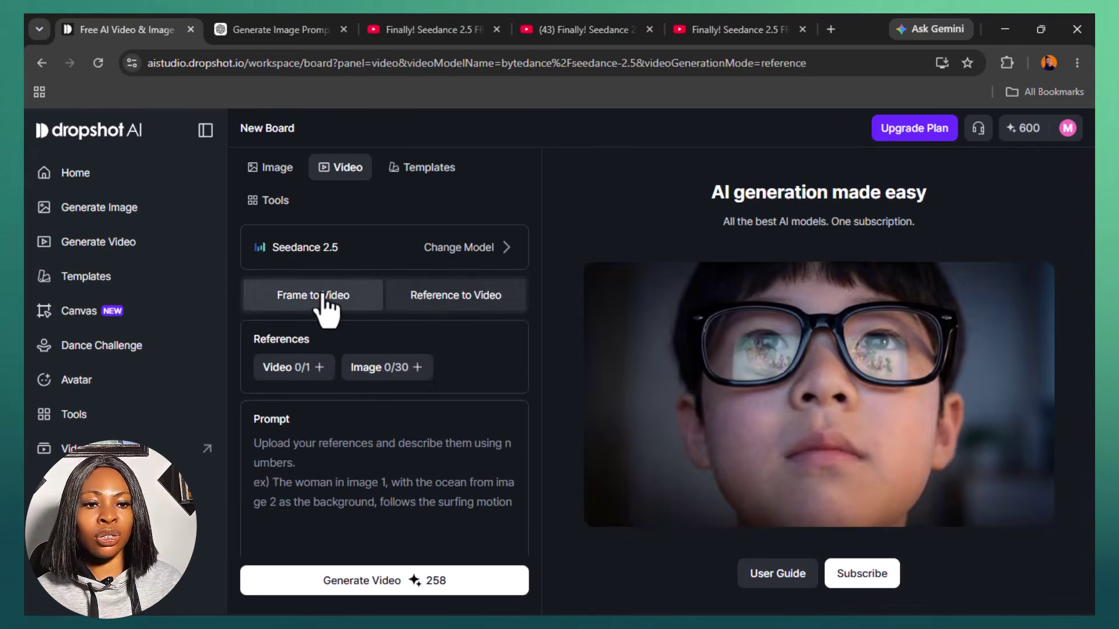
pyautogui.click(325, 313)
# Paste the "Image-to-Video Prompt — Warrior Charge" text as the prompt, review it, and generate the video
pyautogui.scroll(-3, 362, 492)
pyautogui.hotkey('ctrl', 'v')
pyautogui.scroll(10, 372, 437)
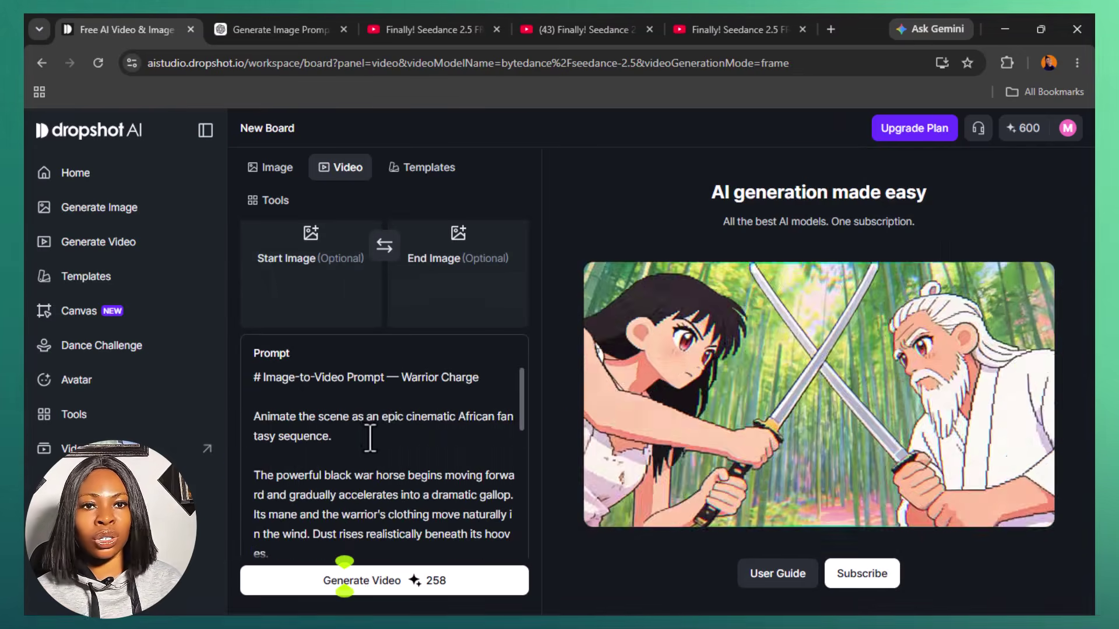
pyautogui.scroll(-2, 374, 457)
pyautogui.scroll(-10, 431, 435)
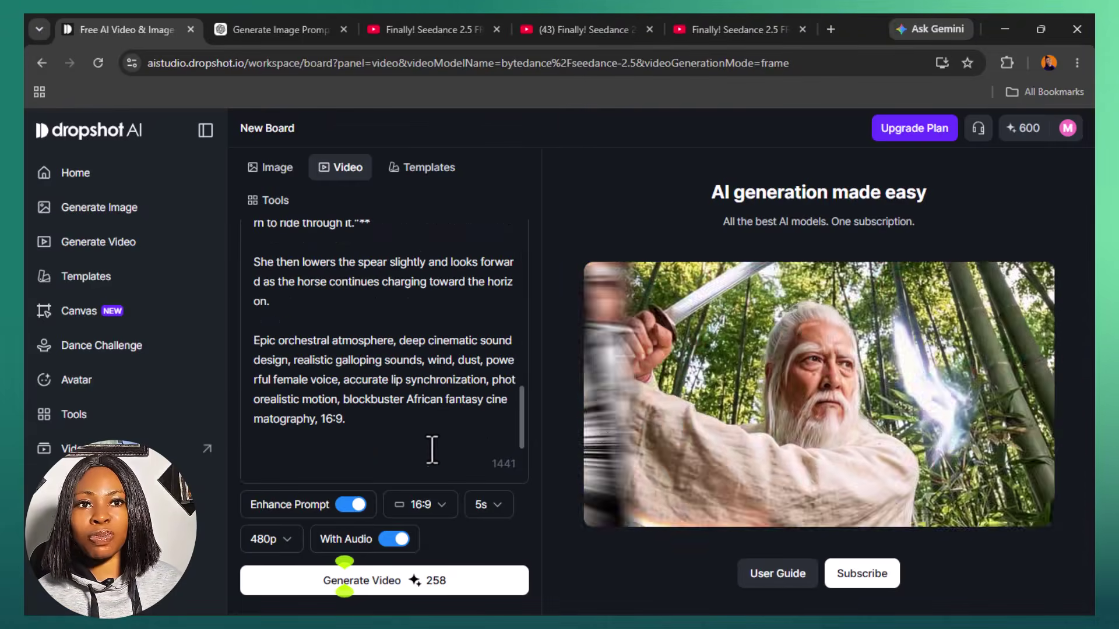
pyautogui.click(401, 581)
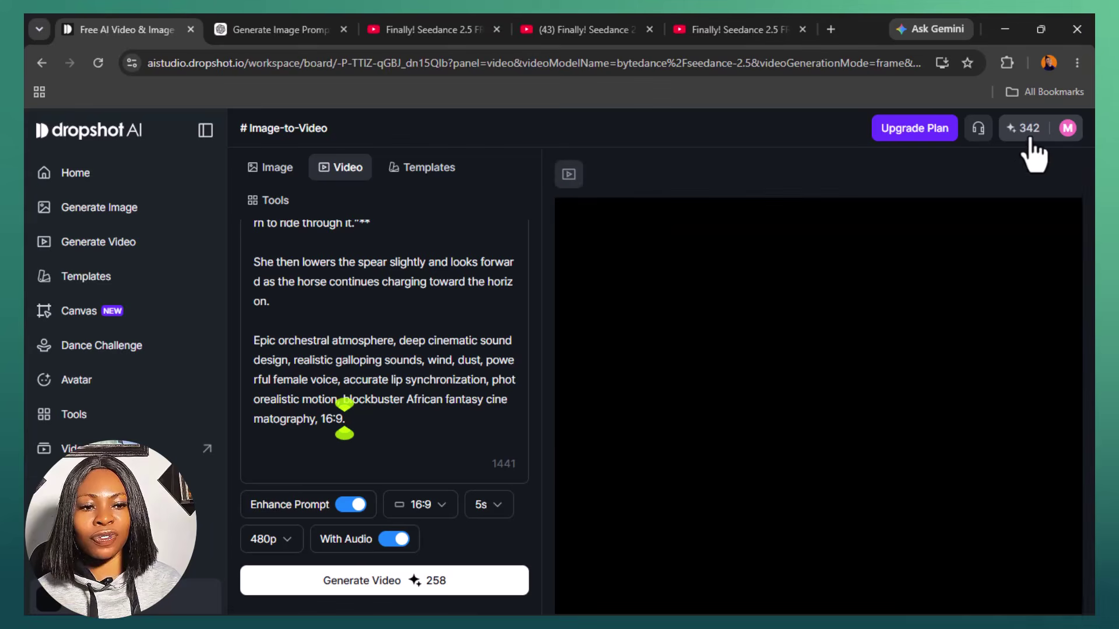
# Play the generated warrior video full screen with sound on, exit full screen, and download the video
pyautogui.scroll(-1, 886, 327)
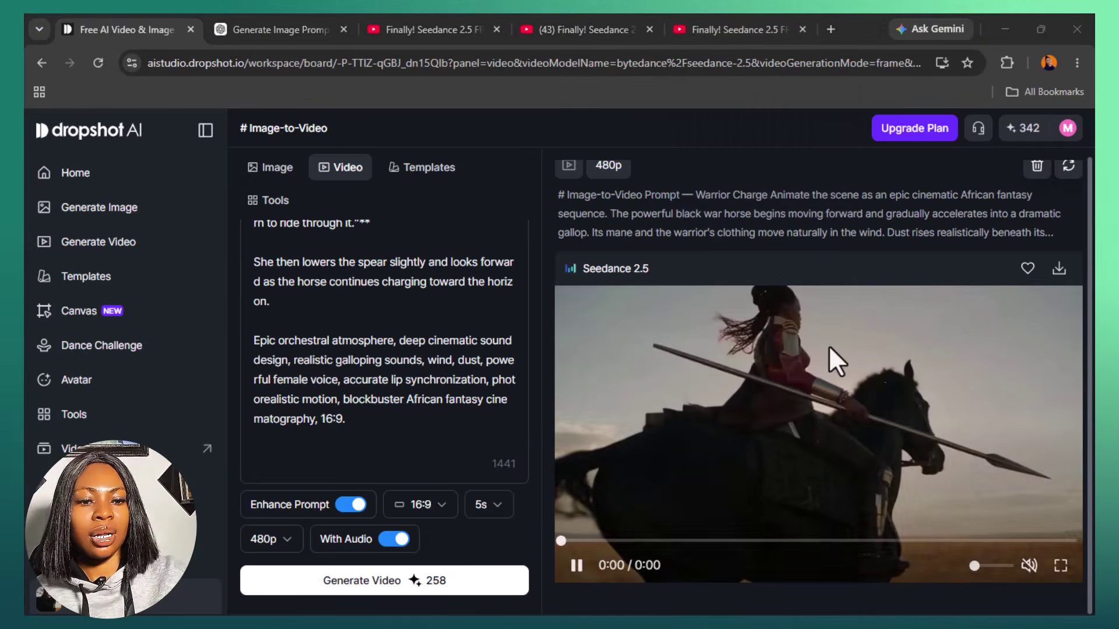
pyautogui.click(1061, 568)
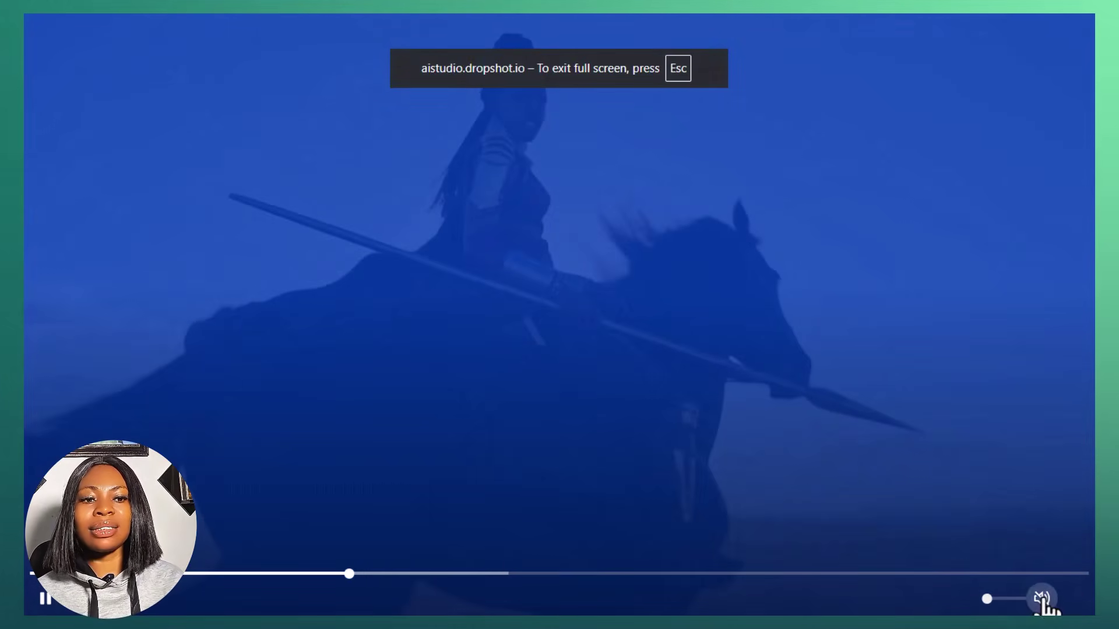
pyautogui.click(1042, 598)
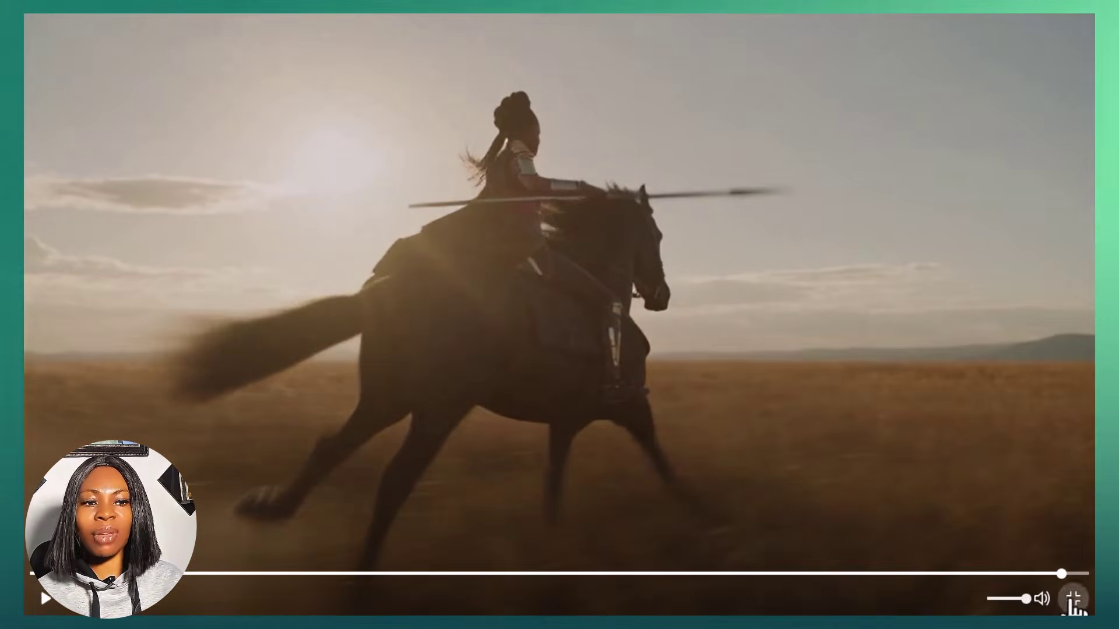
pyautogui.click(1074, 598)
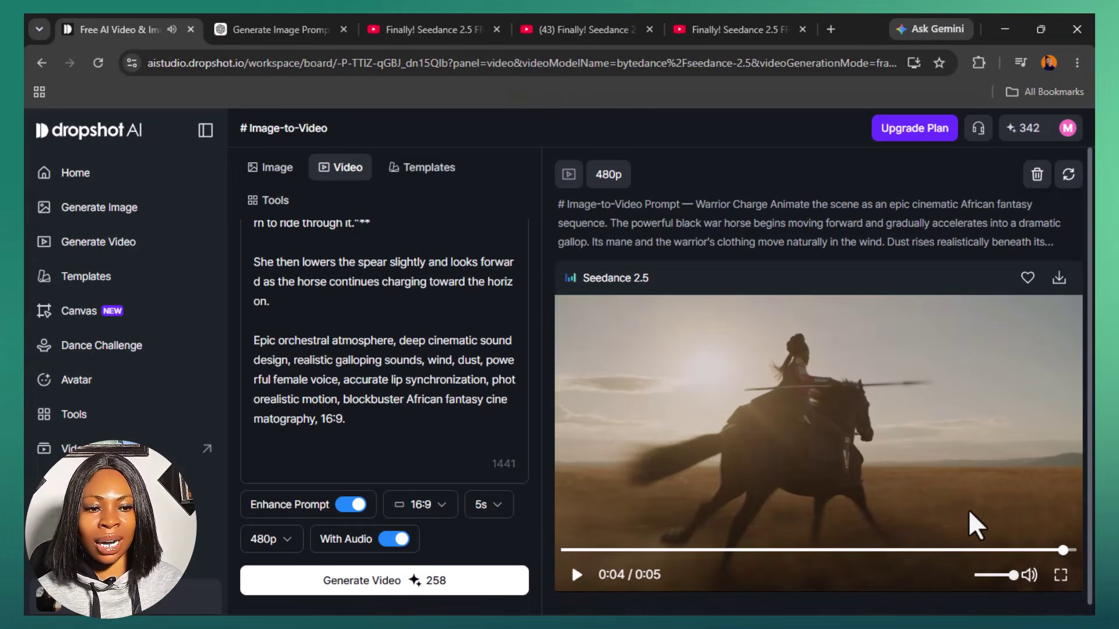
pyautogui.click(1058, 278)
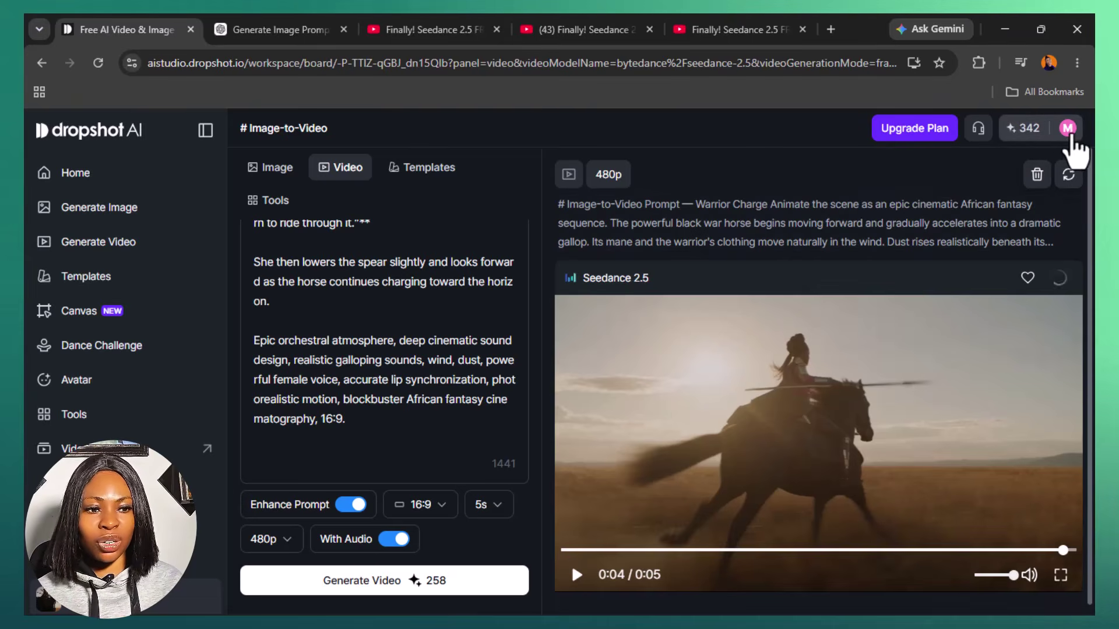
# Check the account's credit and upgrade options, and open the Dance Challenge tool
pyautogui.click(1070, 133)
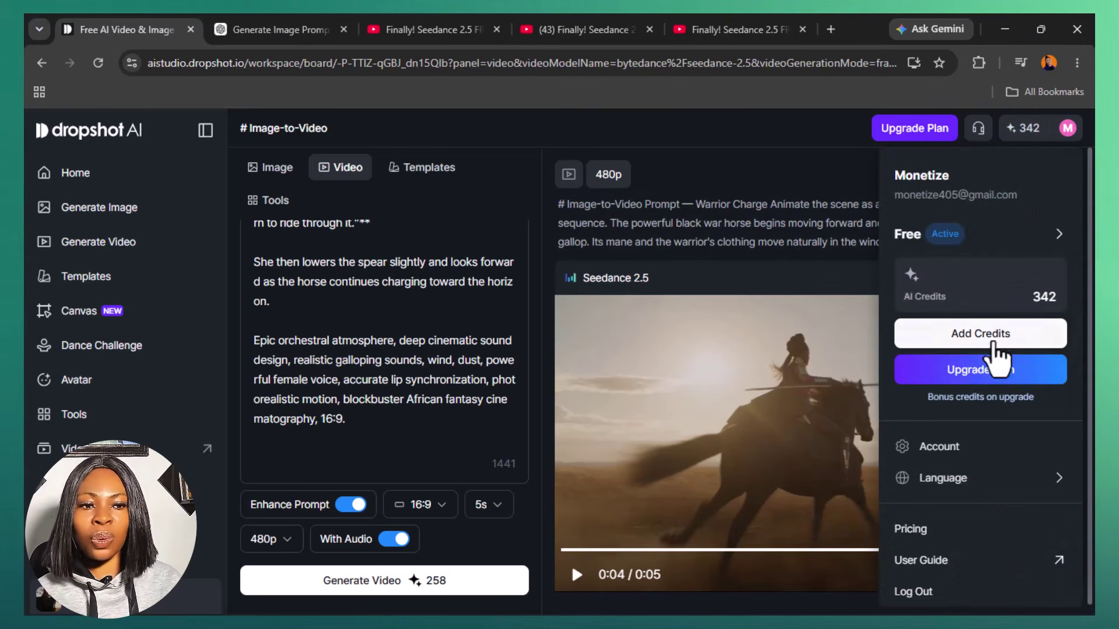
pyautogui.click(404, 375)
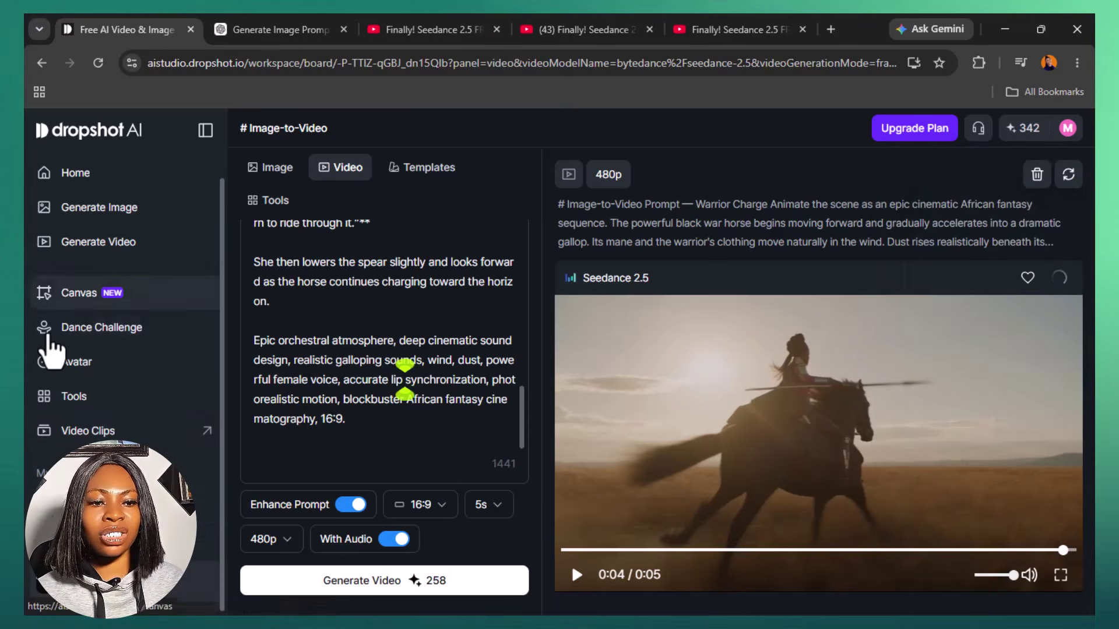
pyautogui.click(110, 330)
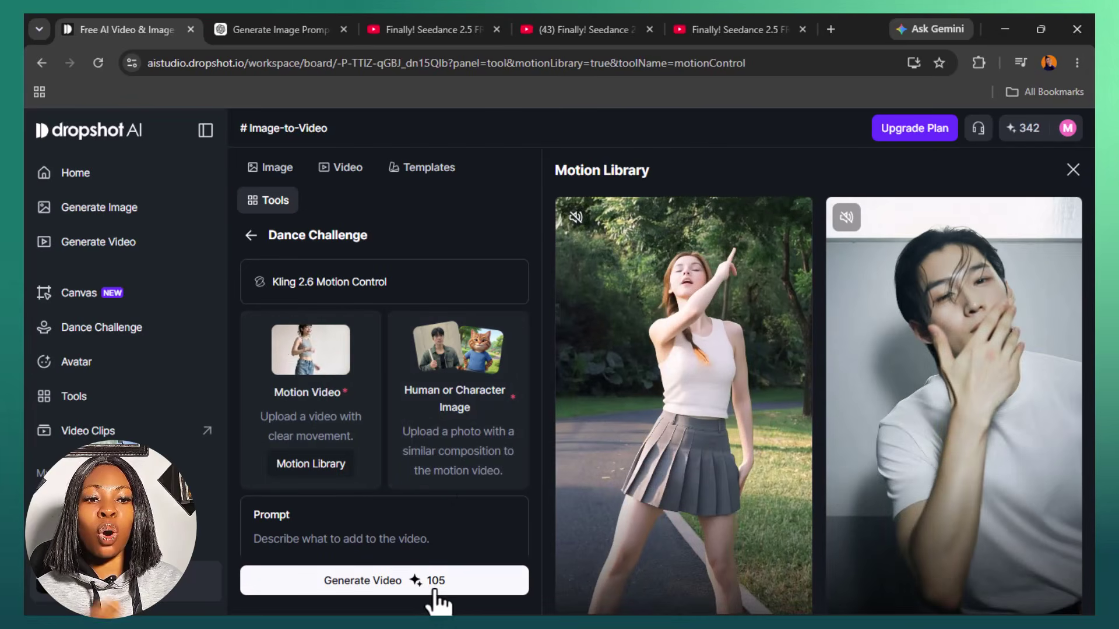
# Examine the Dance Challenge tool's motion video, prompt, resolution and camera movement options, and check the motion video upload
pyautogui.scroll(-3, 443, 582)
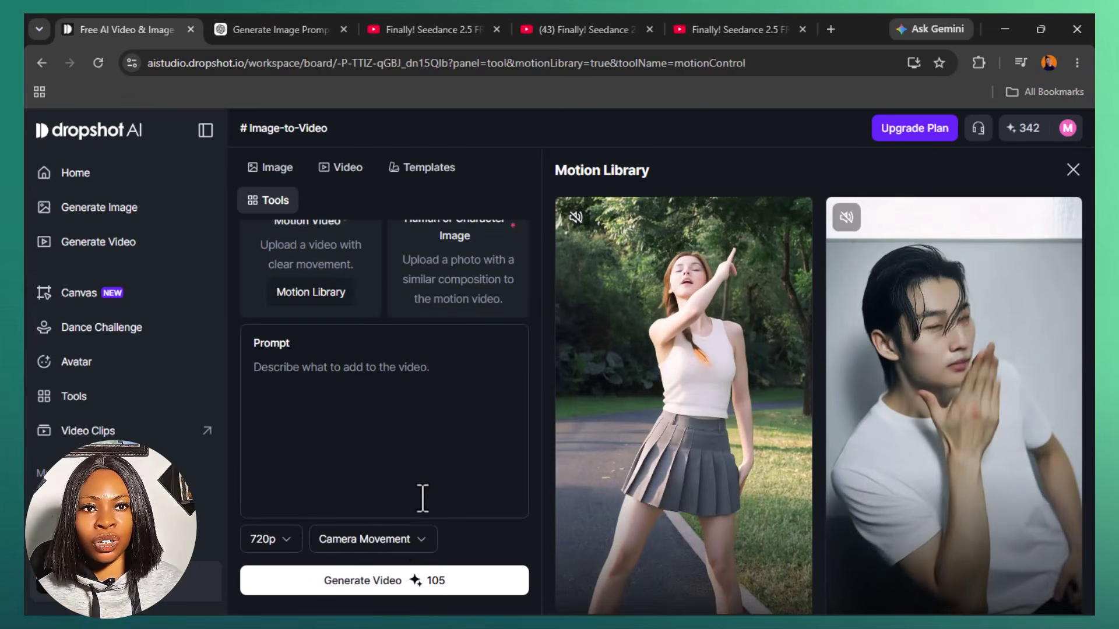
pyautogui.scroll(2, 387, 470)
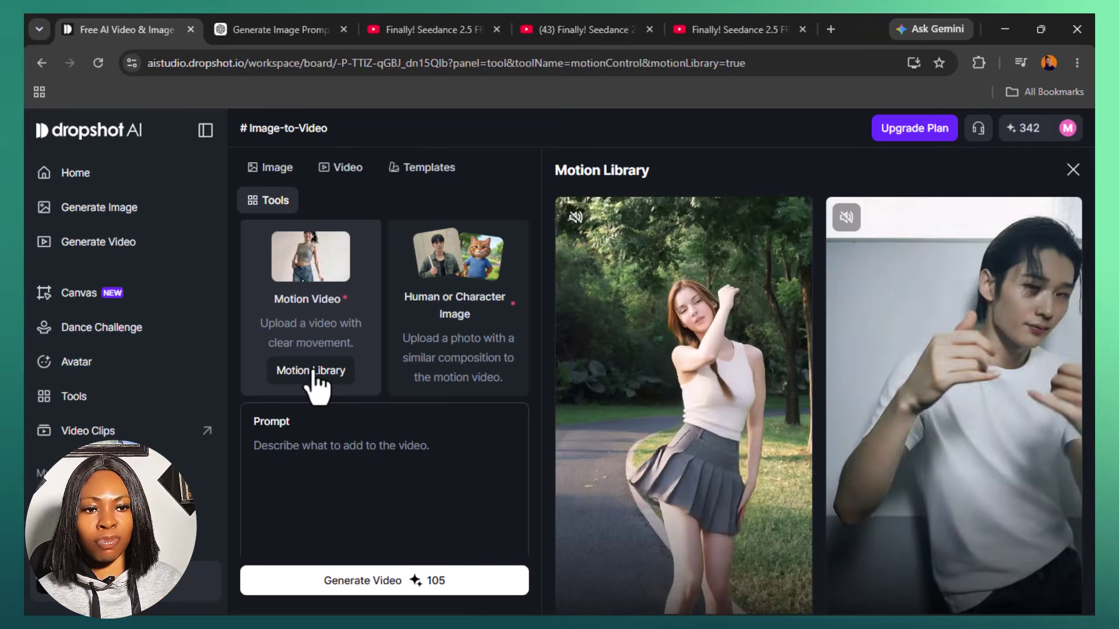
pyautogui.click(314, 274)
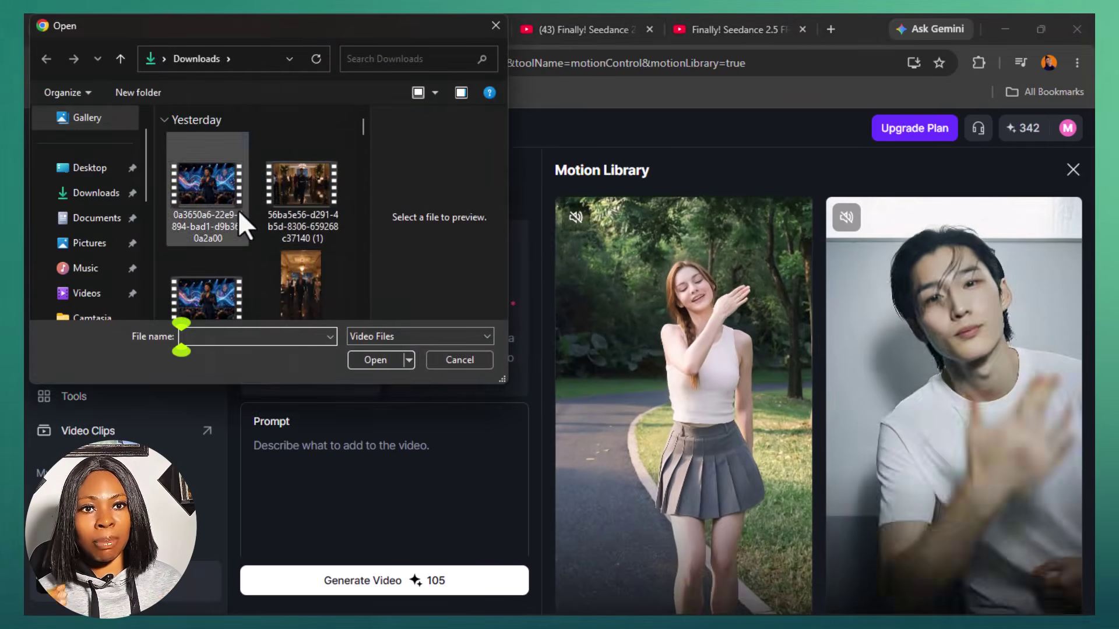
pyautogui.click(459, 360)
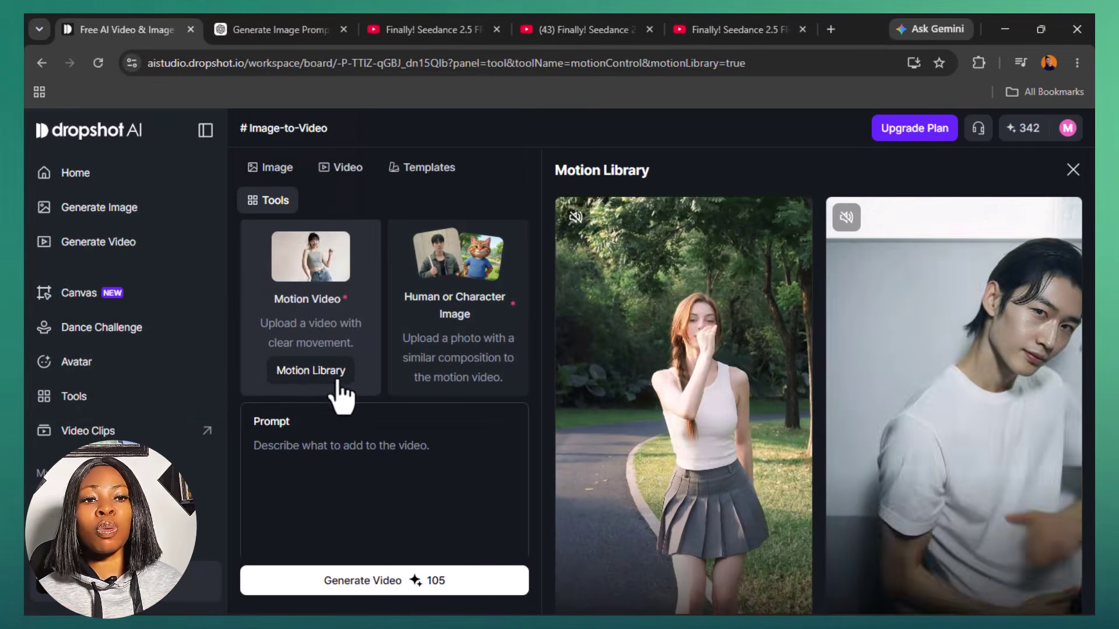
# Upload the Klickpin dance clip from the Downloads folder as the motion video
pyautogui.click(308, 298)
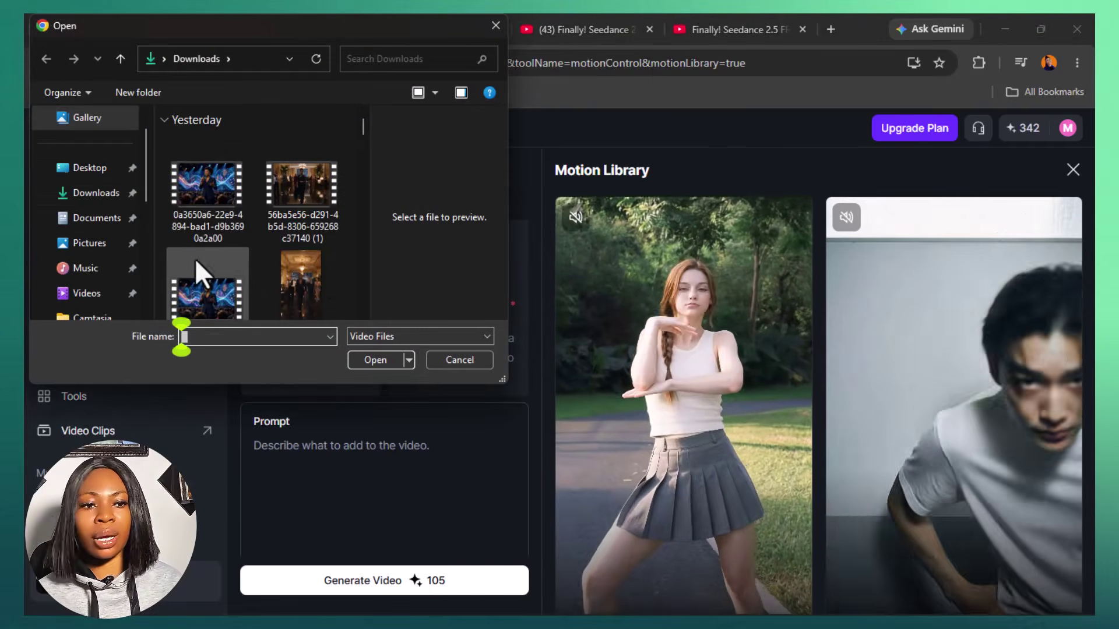
pyautogui.scroll(-5, 192, 259)
pyautogui.scroll(5, 236, 254)
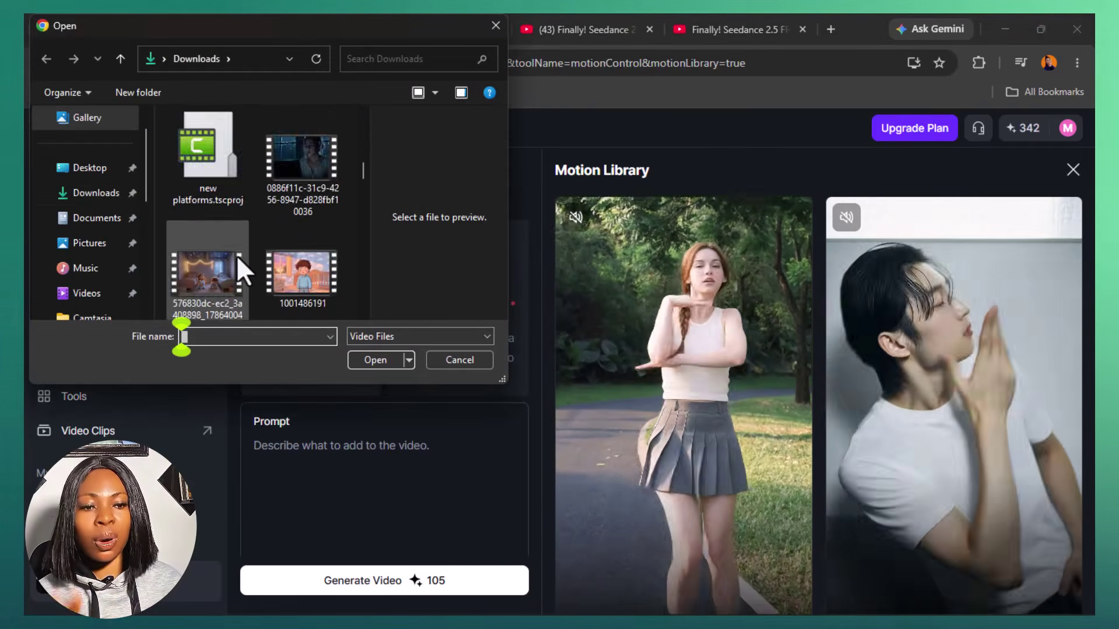
pyautogui.scroll(2, 246, 247)
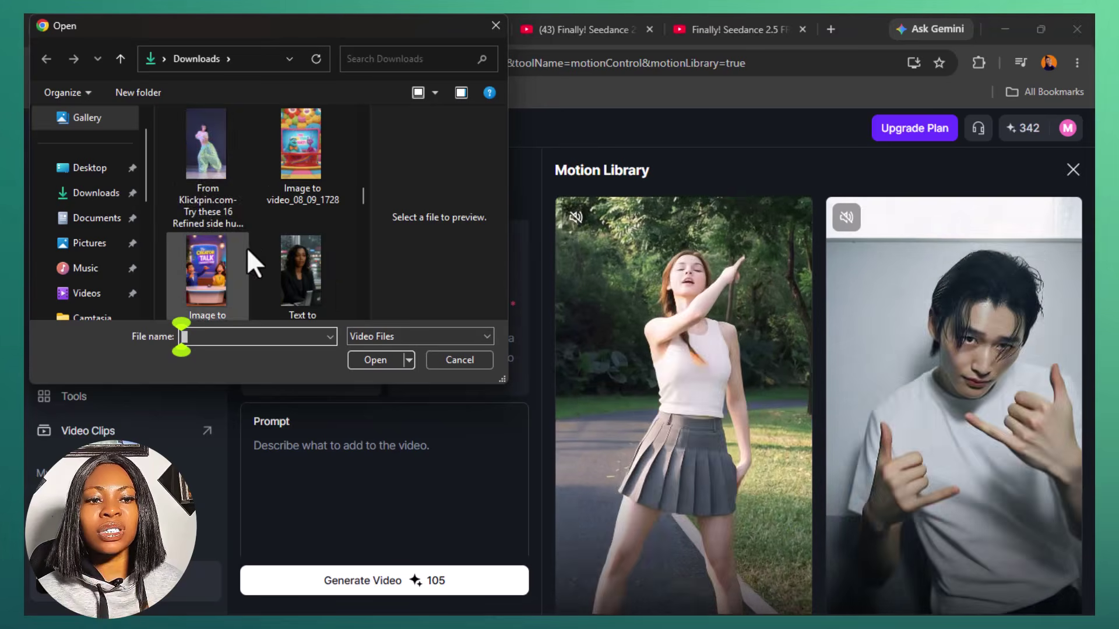
pyautogui.click(214, 163)
pyautogui.click(374, 361)
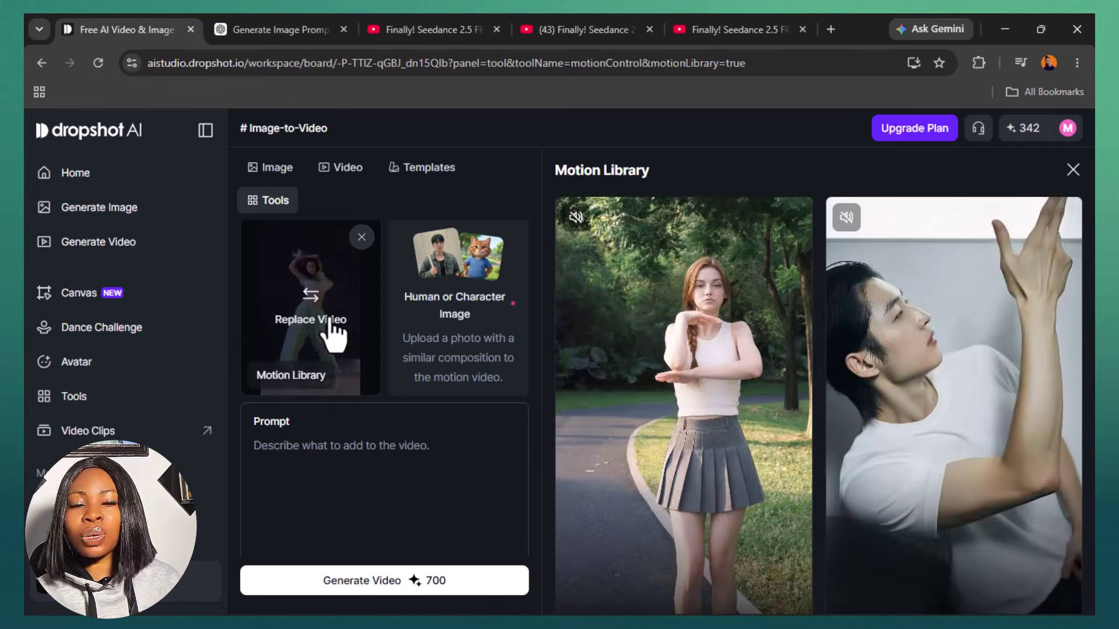
# Remove the uploaded motion video and replace it with the dance clip stored in the Videos folder
pyautogui.click(361, 237)
pyautogui.click(284, 293)
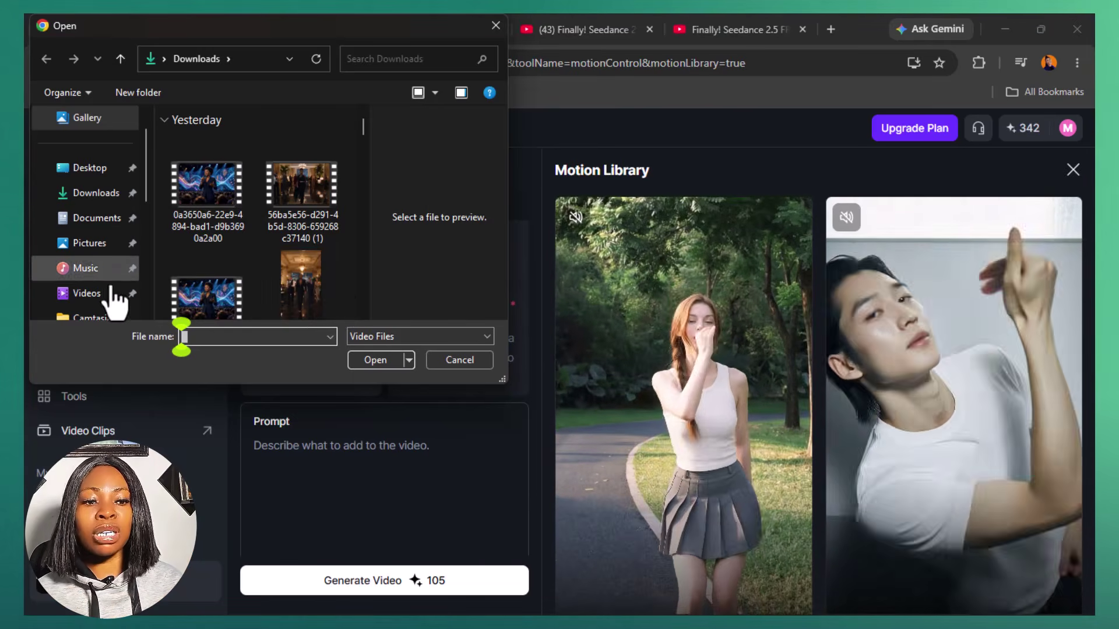
pyautogui.scroll(-8, 295, 273)
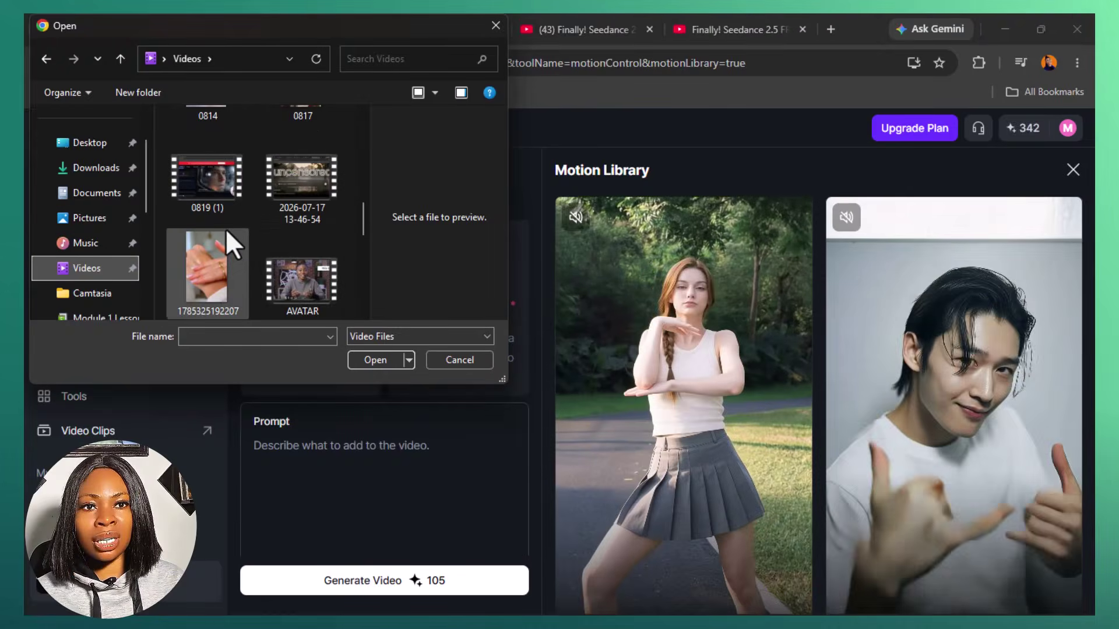
pyautogui.click(203, 163)
pyautogui.click(375, 358)
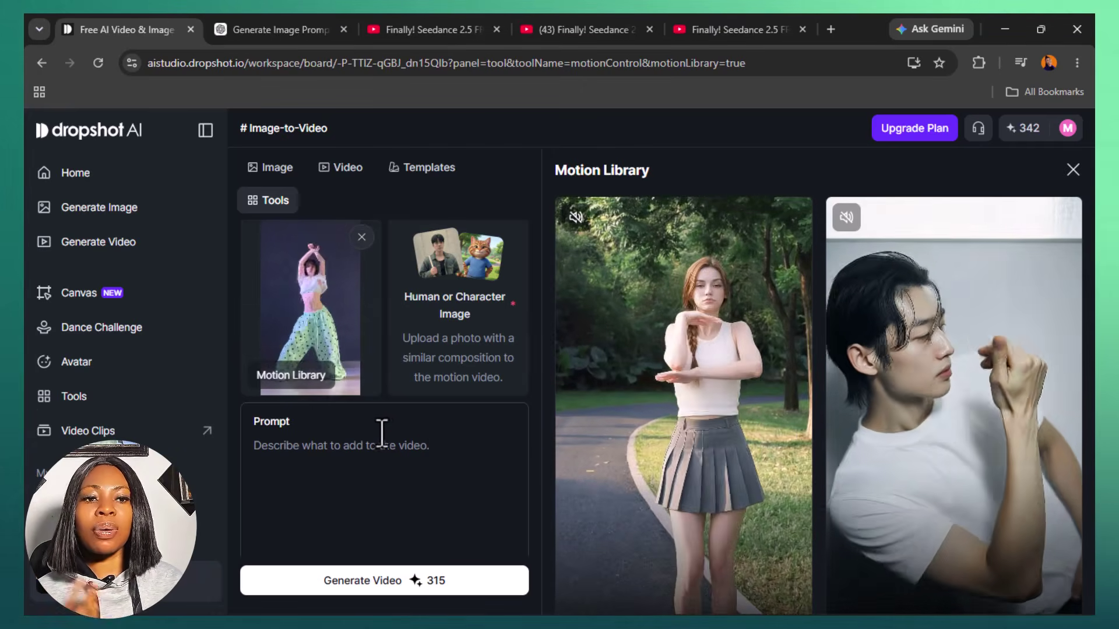
# Upload "Young woman dancing and listen to music _ Free Photo" as the character image and generate the video
pyautogui.click(454, 297)
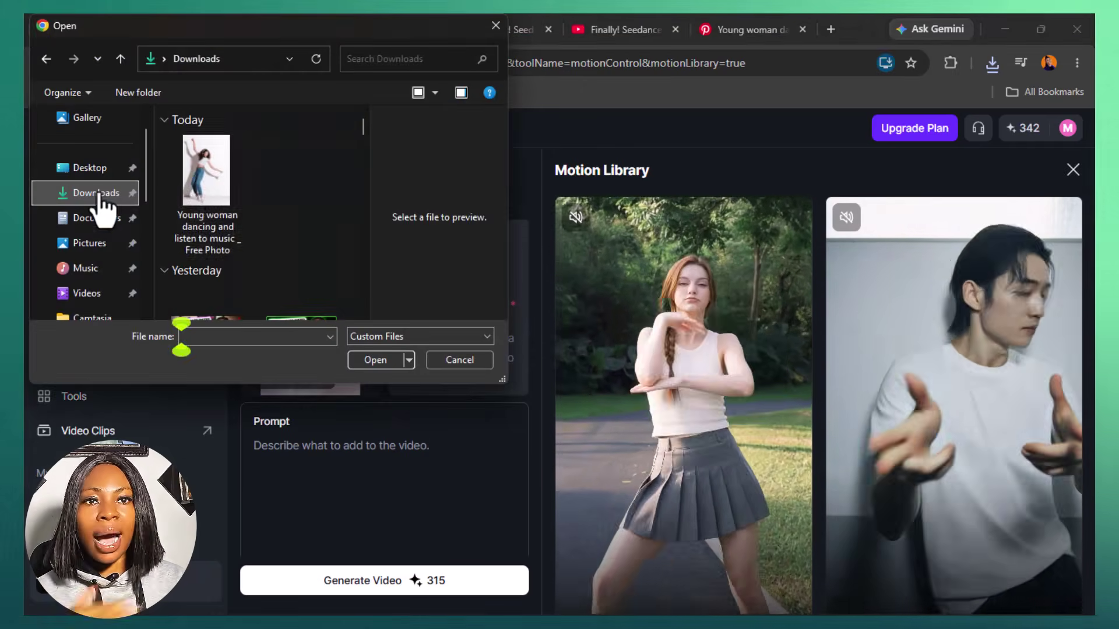
pyautogui.click(204, 199)
pyautogui.click(373, 361)
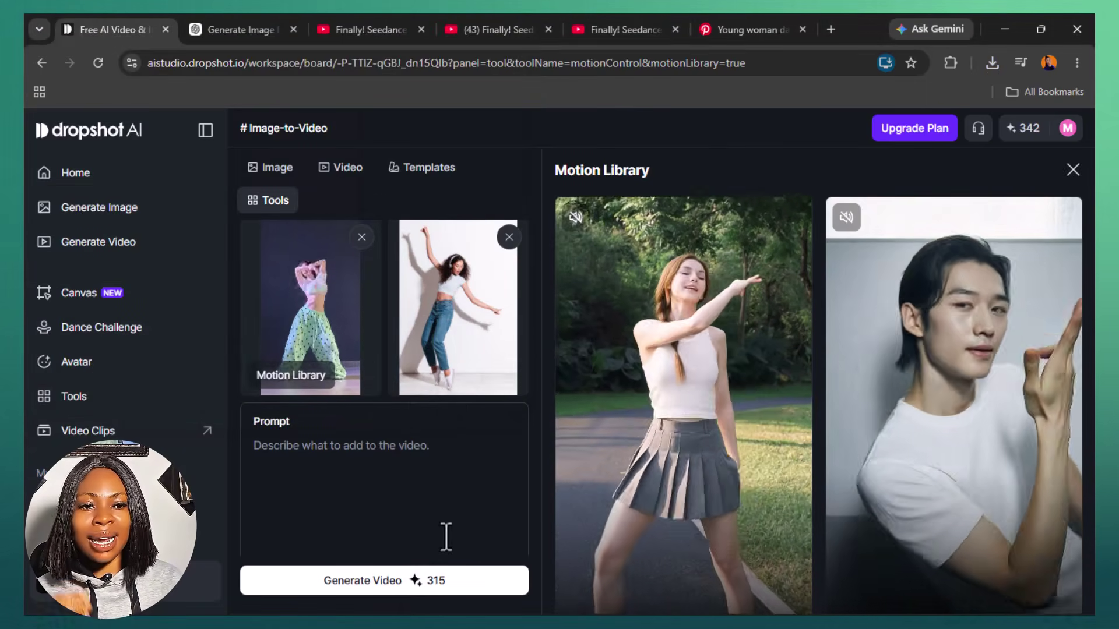
pyautogui.click(393, 583)
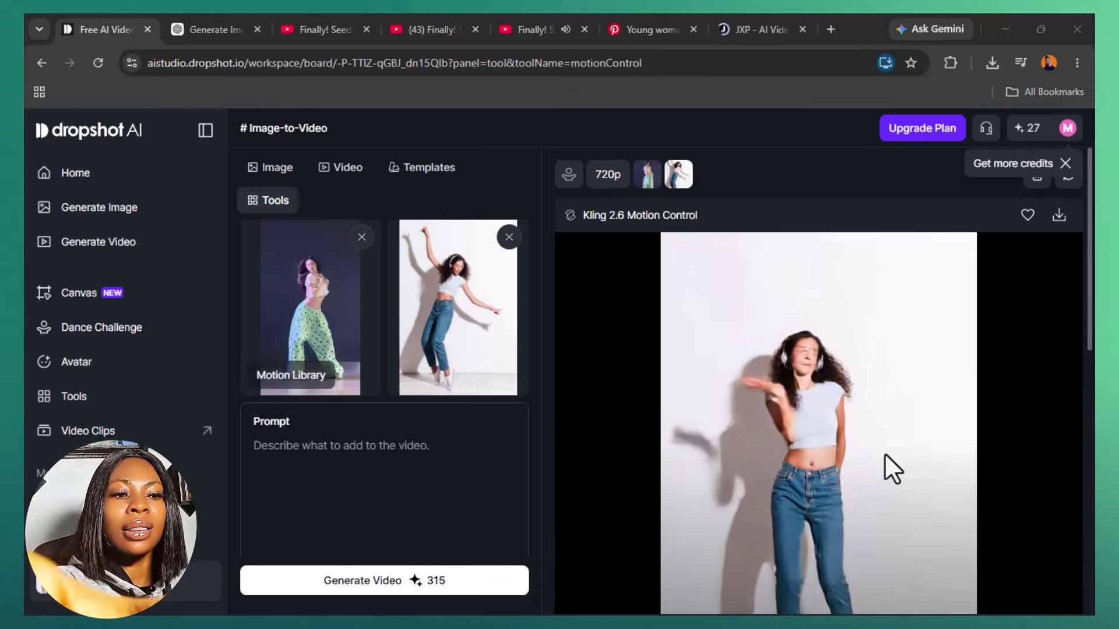
# Play the generated dance video full screen with sound on, and exit full screen
pyautogui.moveTo(1087, 320); pyautogui.dragTo(1076, 389)
pyautogui.moveTo(586, 527)
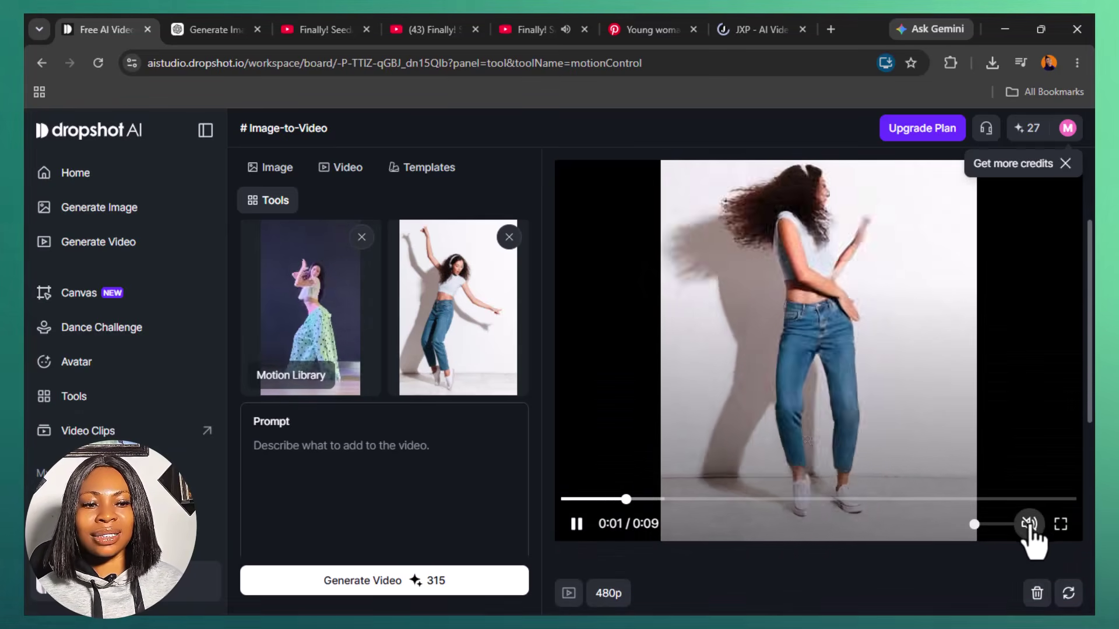
pyautogui.click(1029, 525)
pyautogui.click(1061, 524)
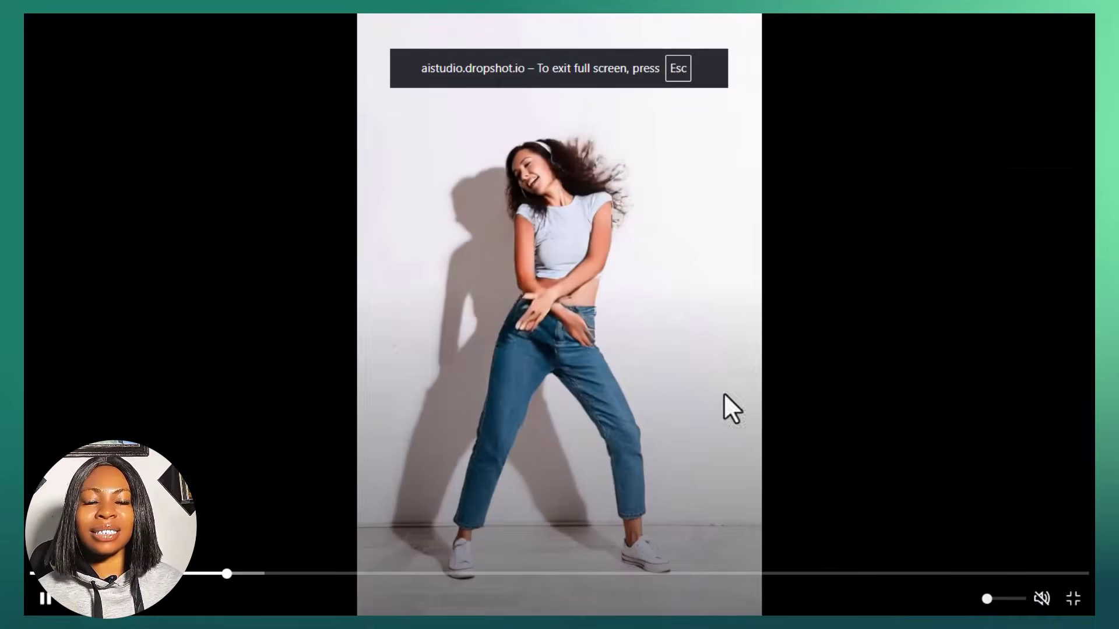
pyautogui.click(1072, 598)
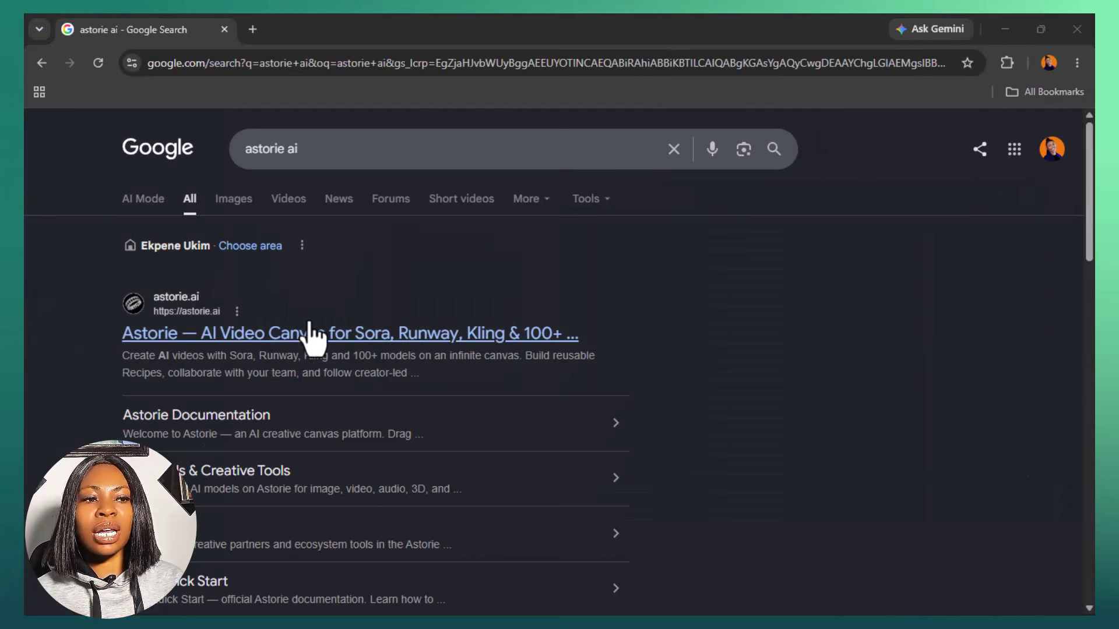
# Open the Astorie website from the search results and review its list of video generation models
pyautogui.click(365, 337)
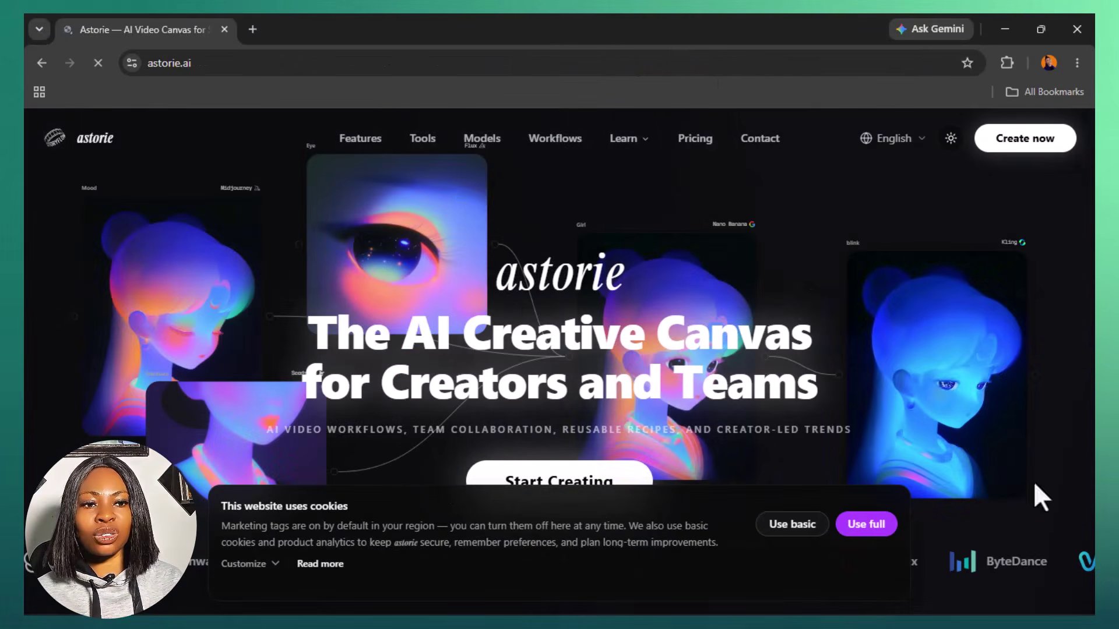
pyautogui.click(494, 152)
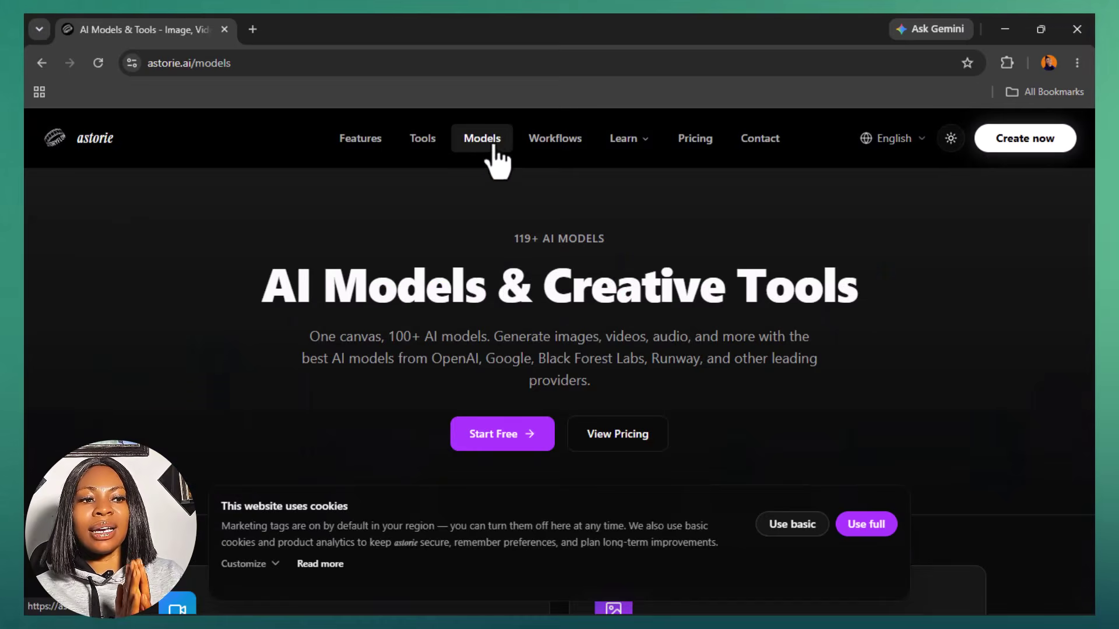
pyautogui.scroll(-5, 494, 232)
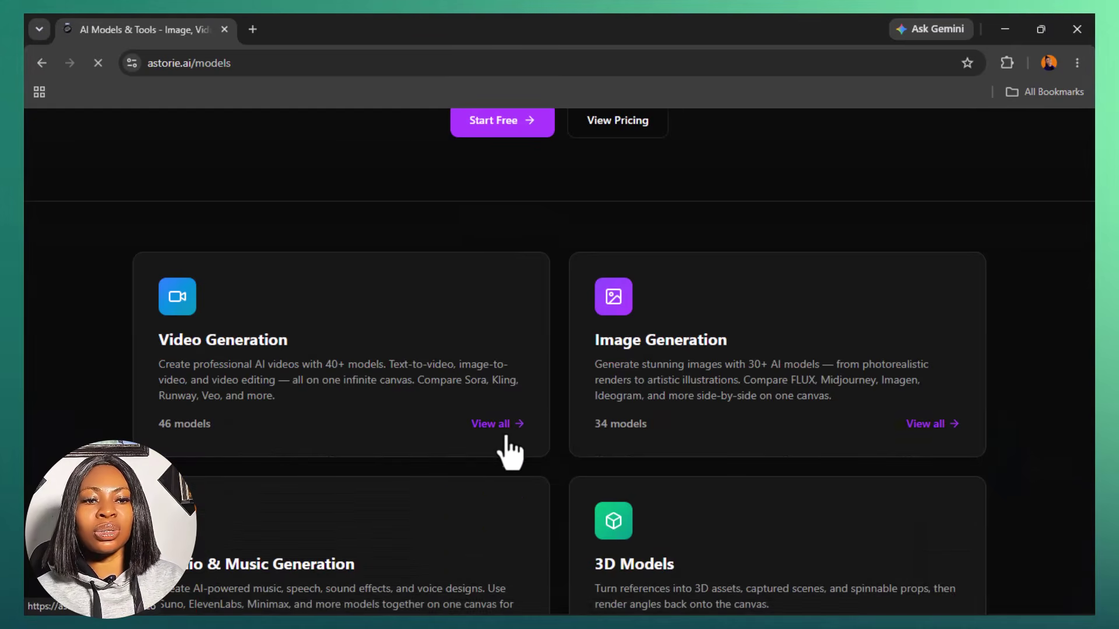
pyautogui.scroll(-6, 166, 231)
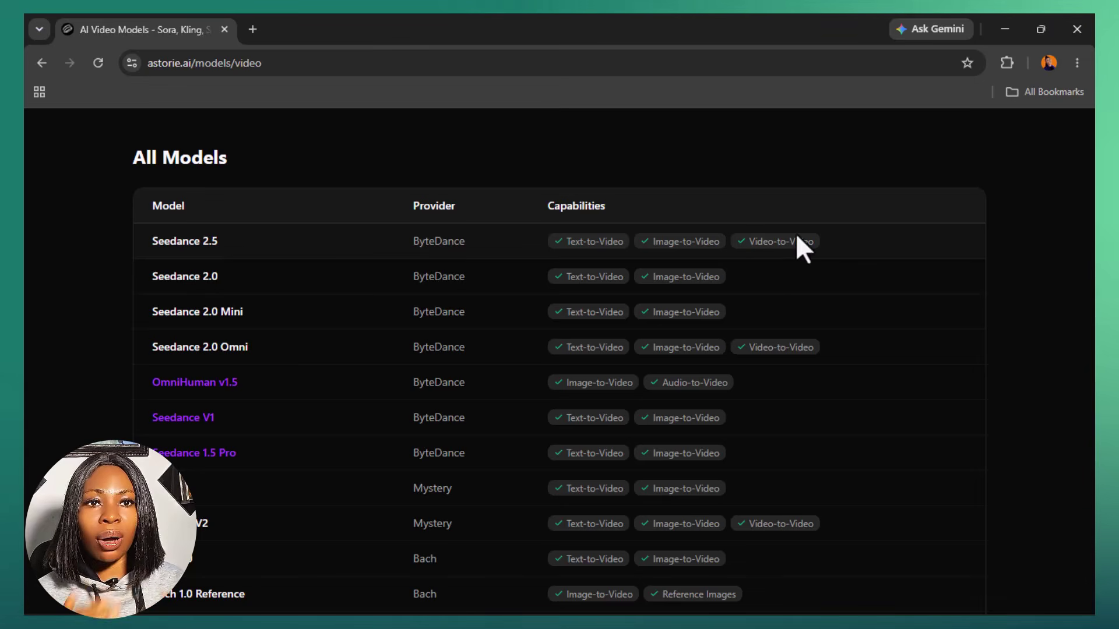
pyautogui.scroll(-10, 297, 350)
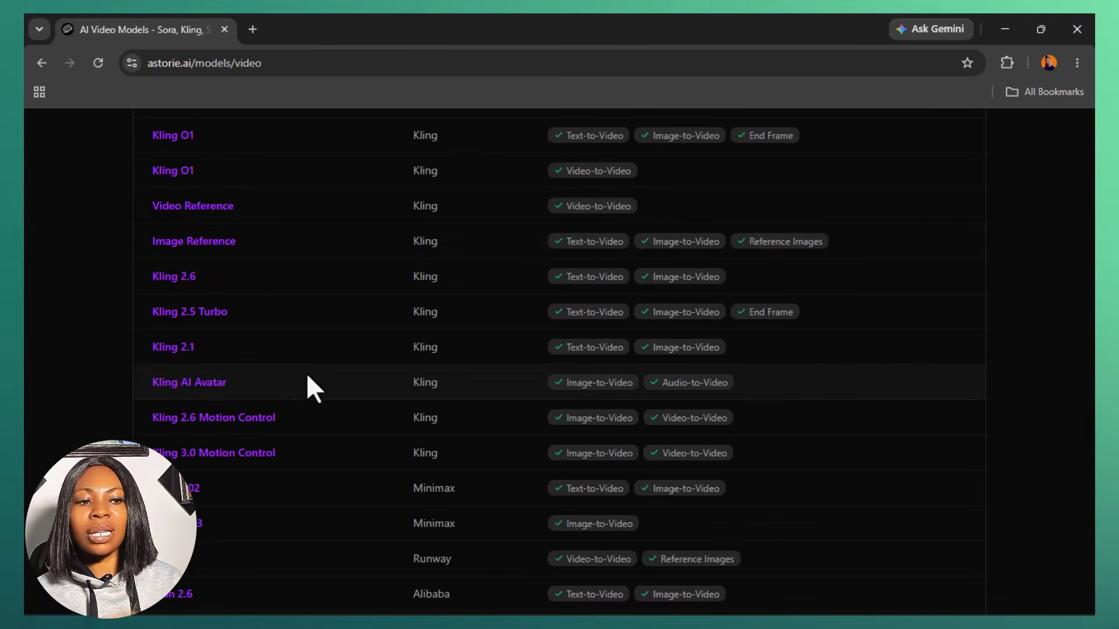
pyautogui.moveTo(150, 488); pyautogui.dragTo(507, 501)
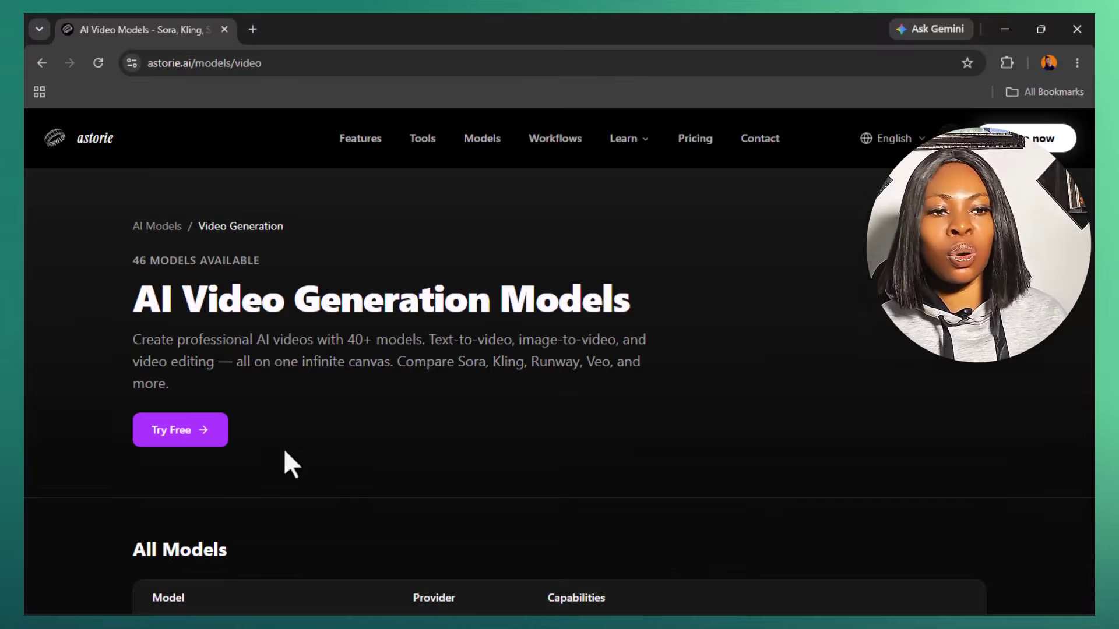
pyautogui.scroll(-4, 287, 462)
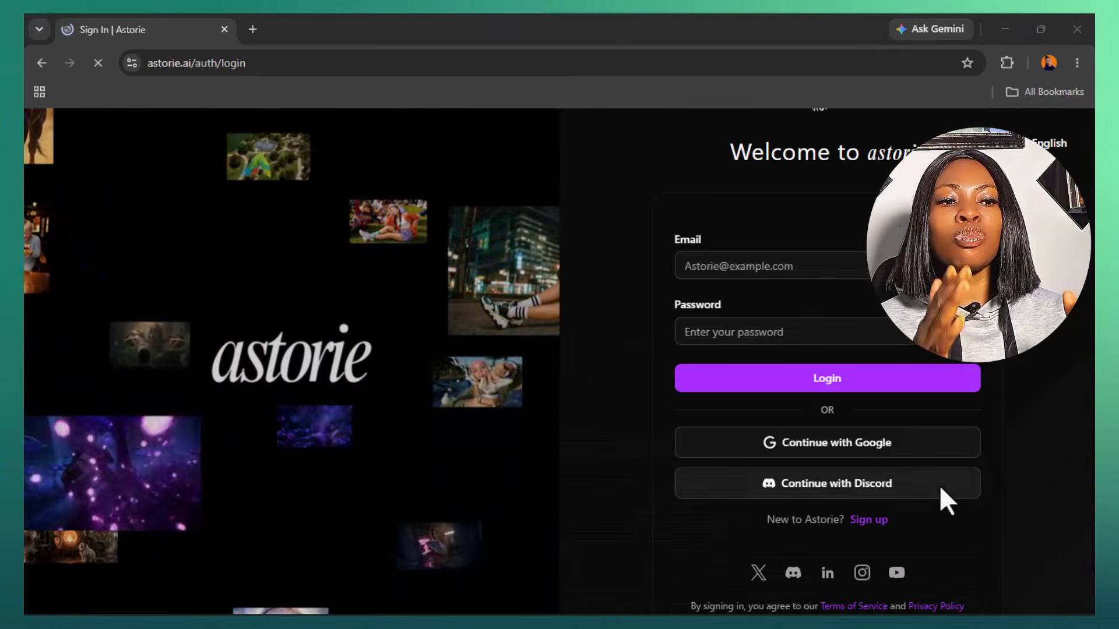
pyautogui.click(868, 520)
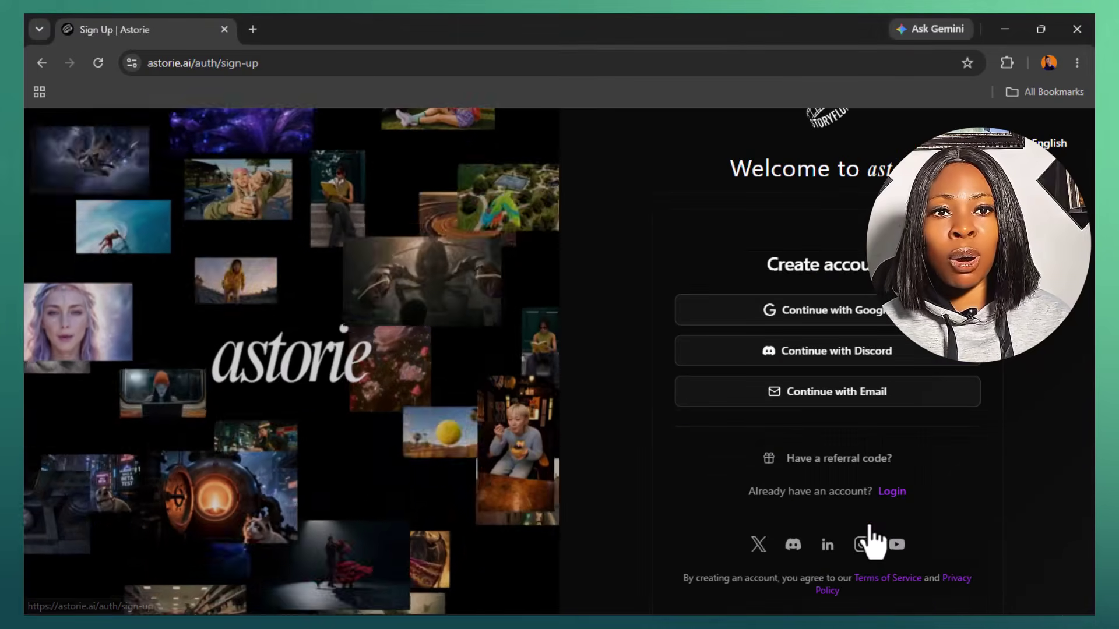
pyautogui.click(834, 389)
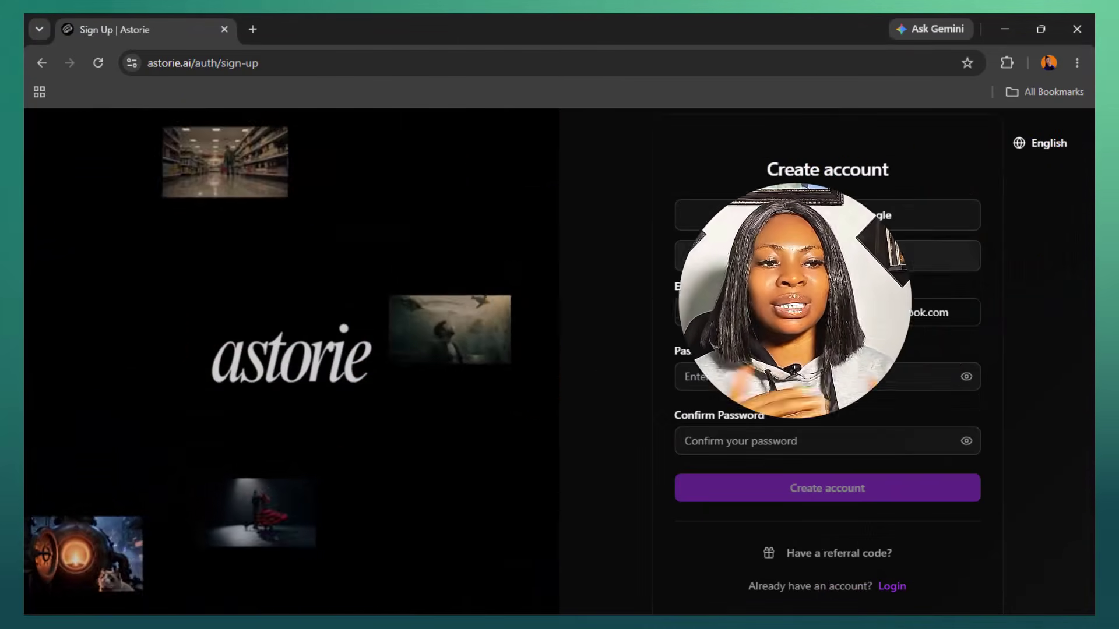
# Begin filling in the sign-up e-mail field and check which e-mail domains are offered
pyautogui.click(771, 315)
pyautogui.write('kk')
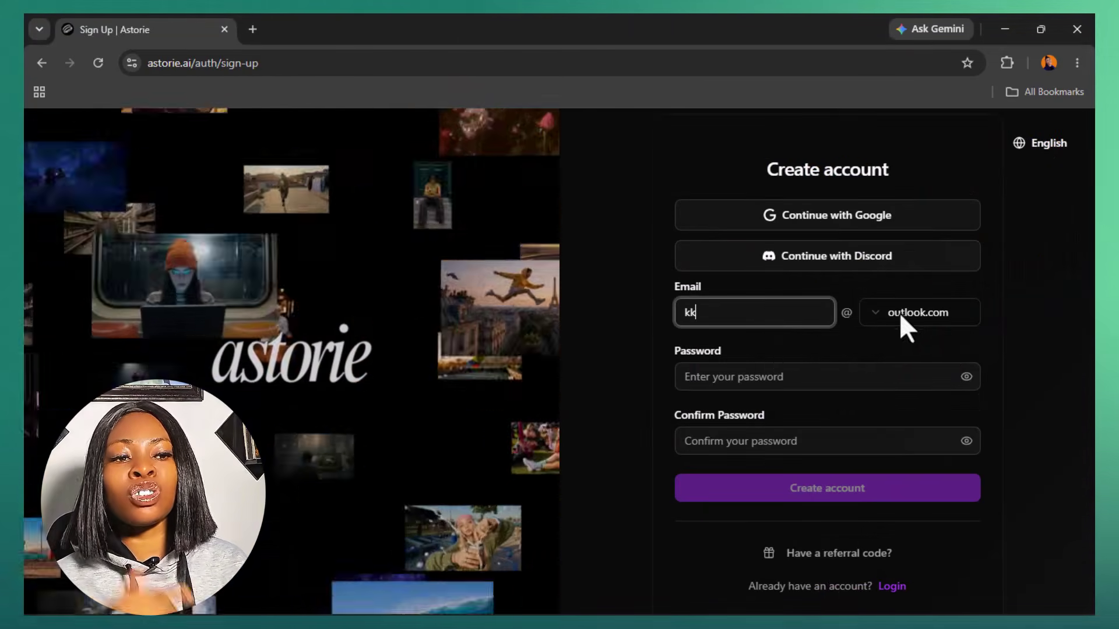
pyautogui.click(872, 313)
pyautogui.scroll(-1, 904, 560)
pyautogui.scroll(1, 909, 407)
pyautogui.scroll(-1, 902, 524)
pyautogui.scroll(1, 914, 444)
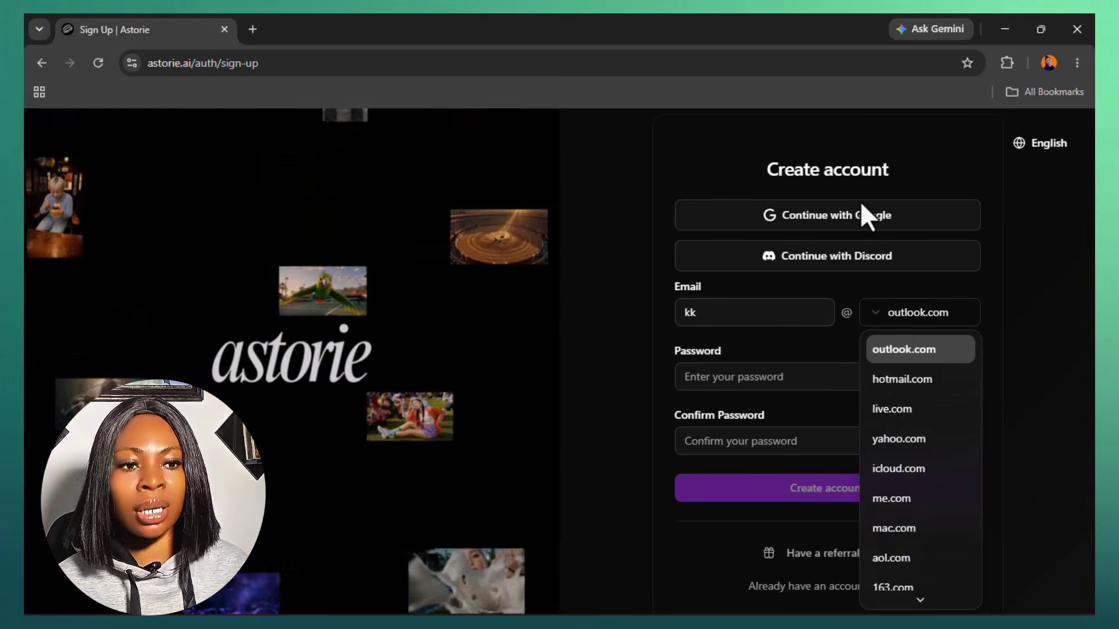
pyautogui.click(860, 192)
# Sign up for Astorie with a Google account and allow it to access the account information
pyautogui.click(829, 211)
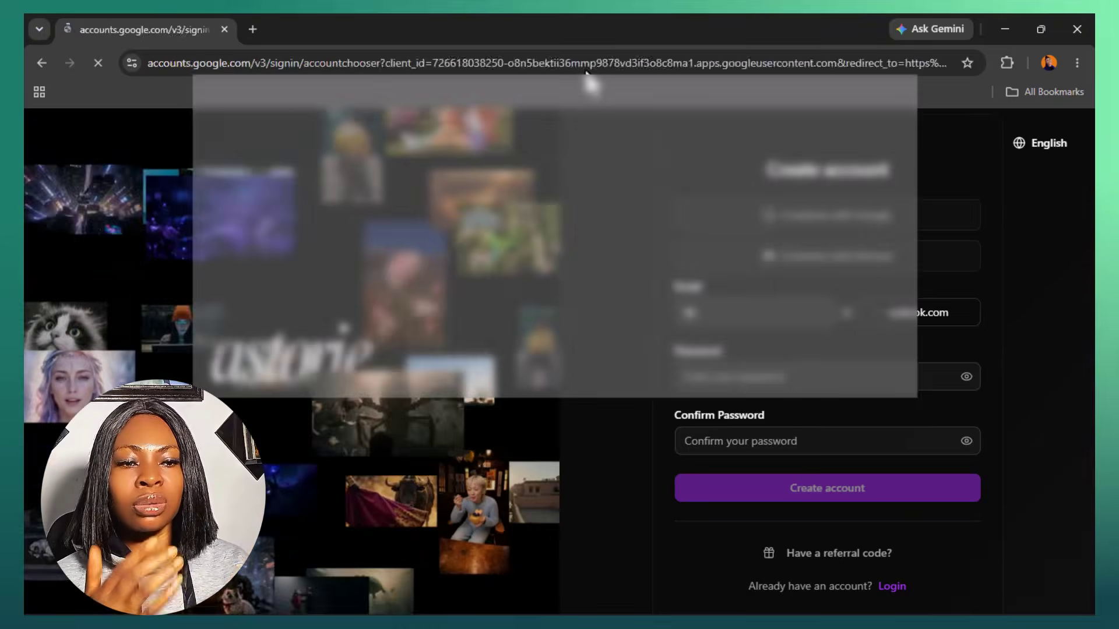
pyautogui.click(652, 535)
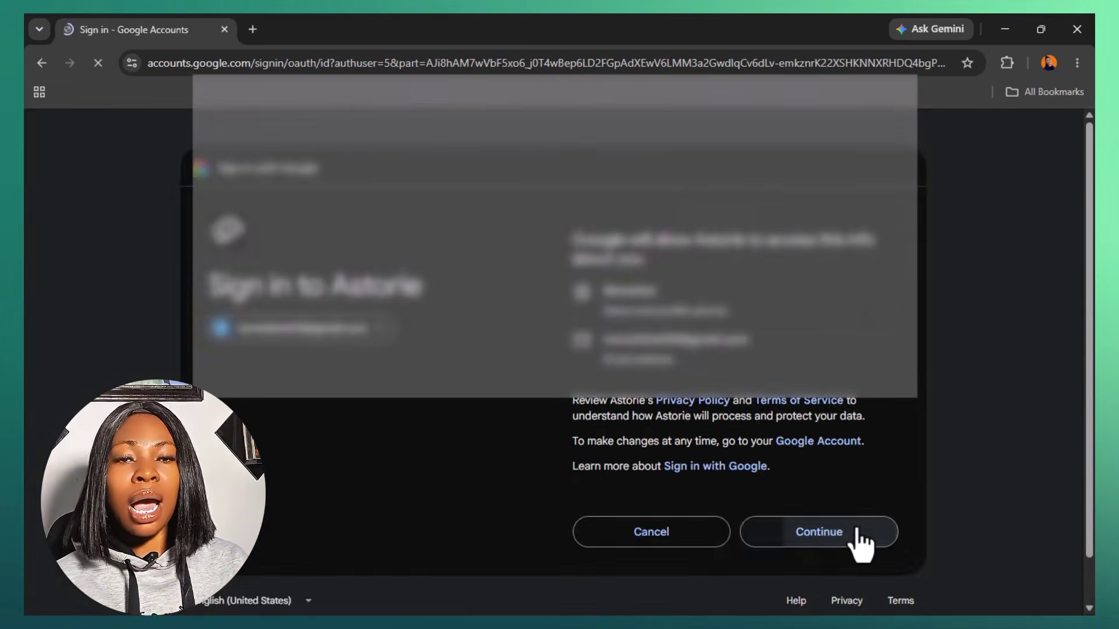
pyautogui.click(854, 529)
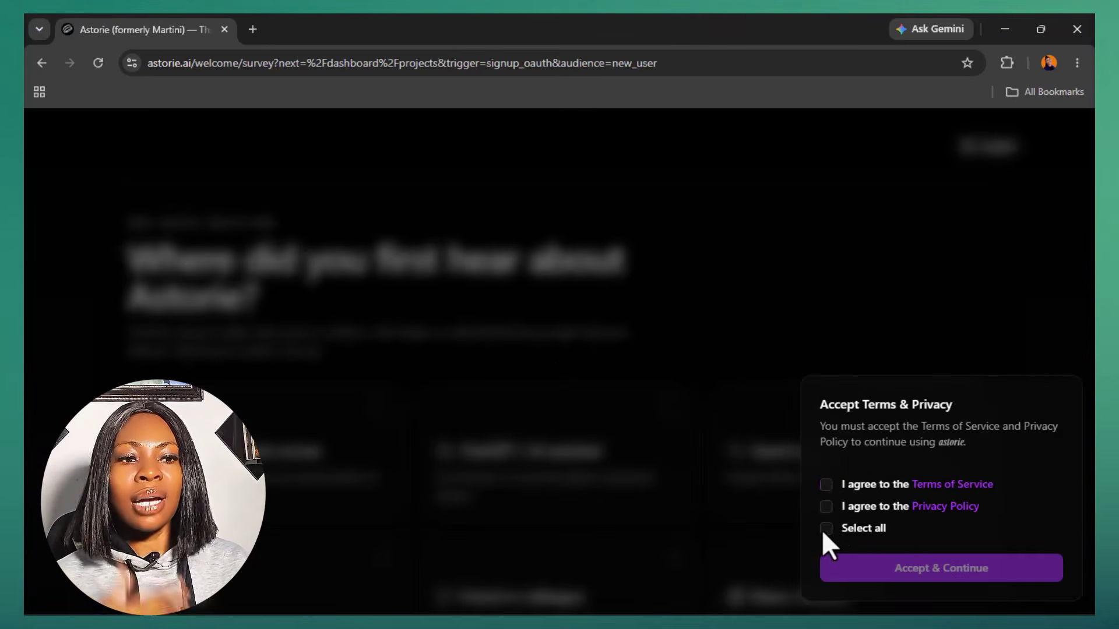
# Accept the Terms of Service and Privacy Policy, and get through the survey on where Astorie was first heard about
pyautogui.scroll(-5, 624, 420)
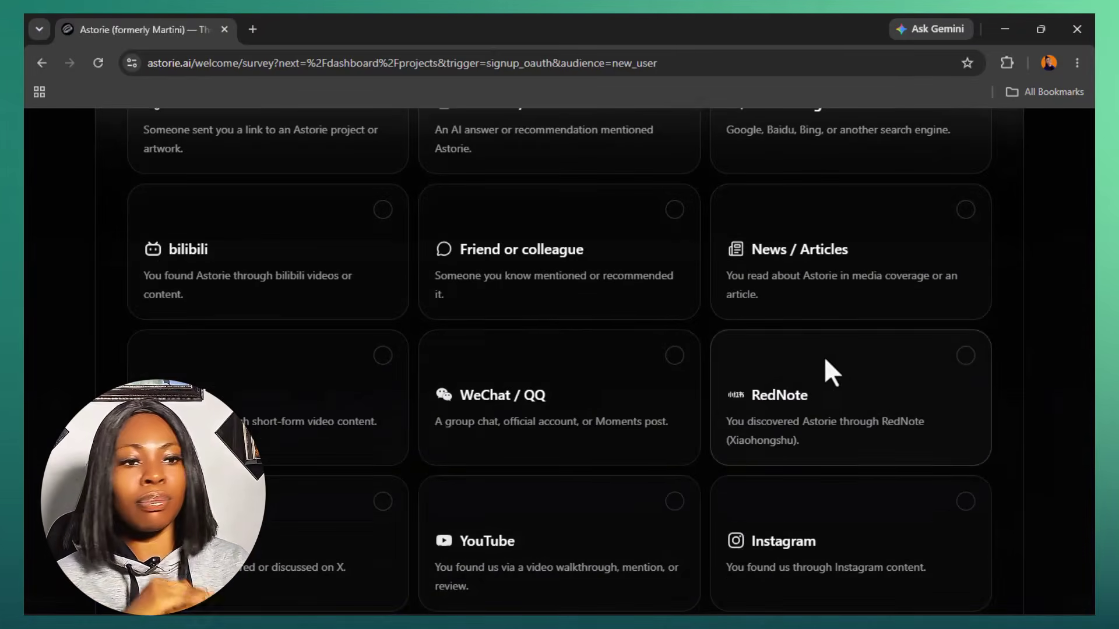
pyautogui.scroll(-5, 837, 517)
pyautogui.click(927, 494)
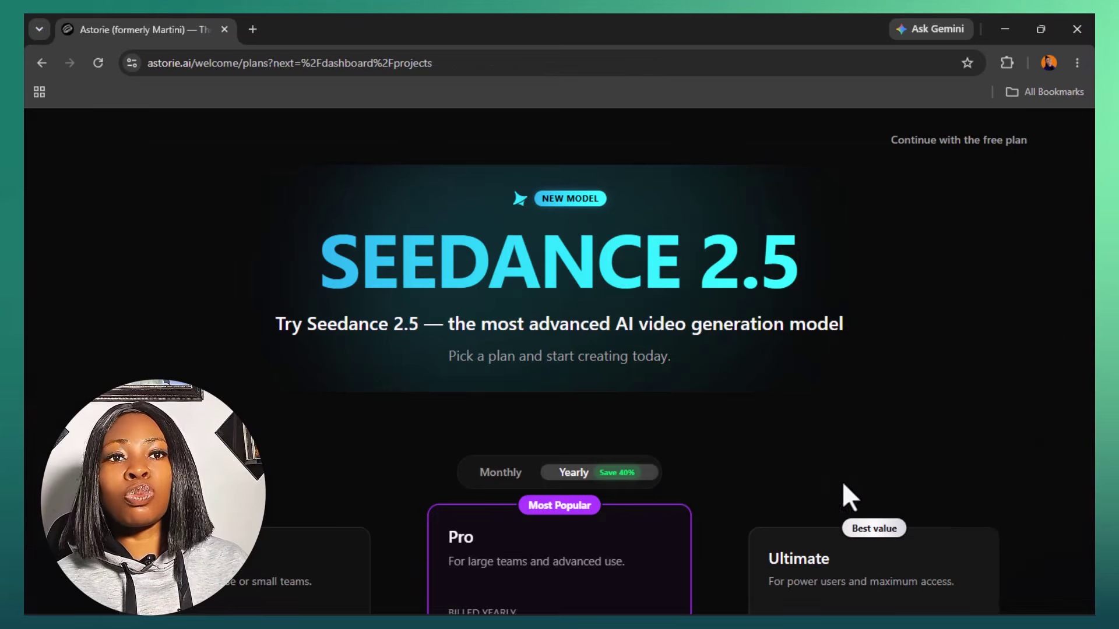
# Continue with Astorie's free plan and claim the 200 free credits through the one-time verification
pyautogui.click(983, 140)
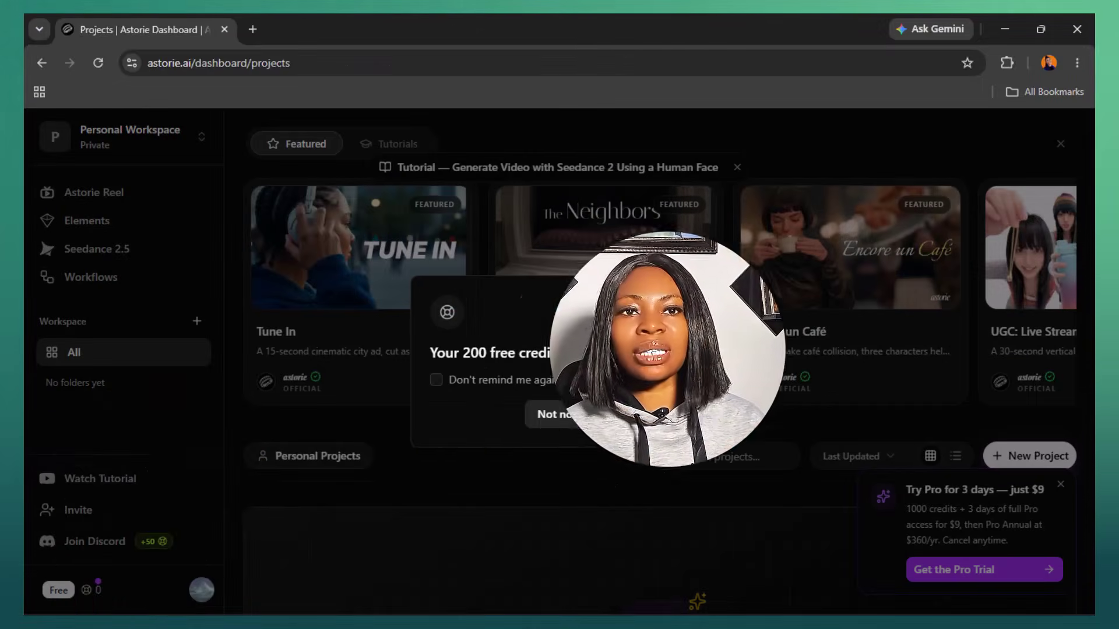
pyautogui.click(644, 414)
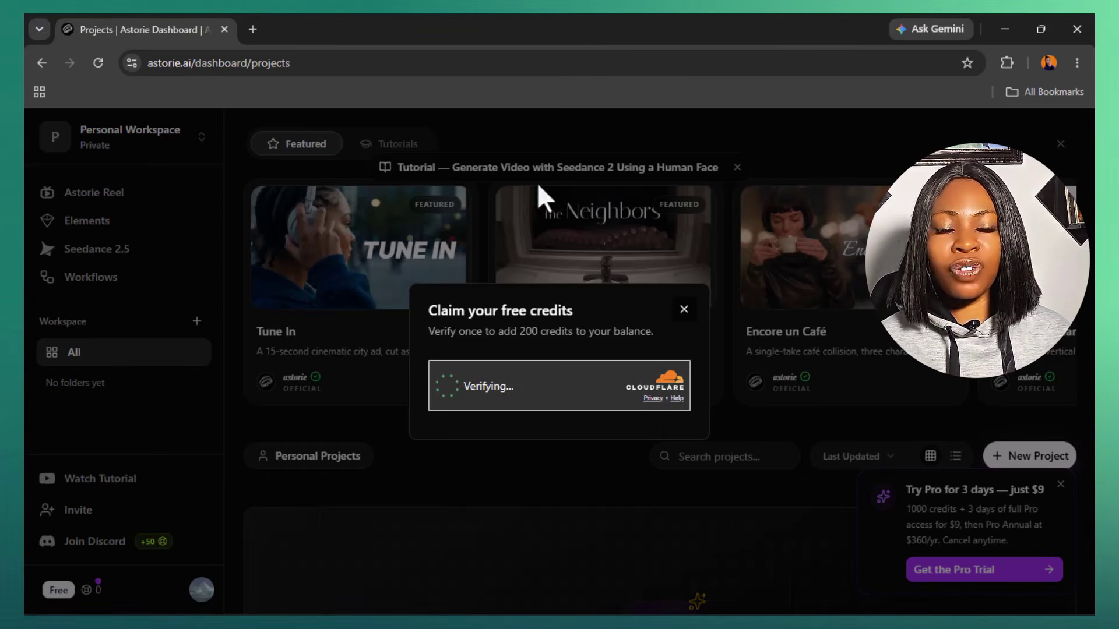
pyautogui.click(657, 416)
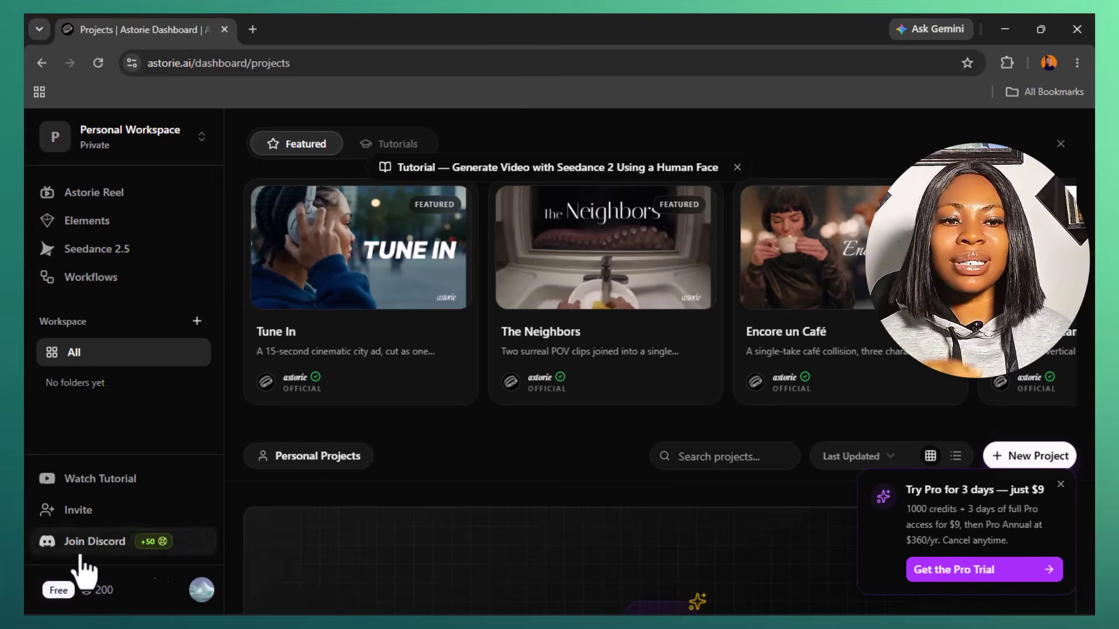
# Collect the 50-credit bonus for joining Astorie's Discord and open the Seedance 2.5 video studio
pyautogui.click(143, 543)
pyautogui.click(140, 29)
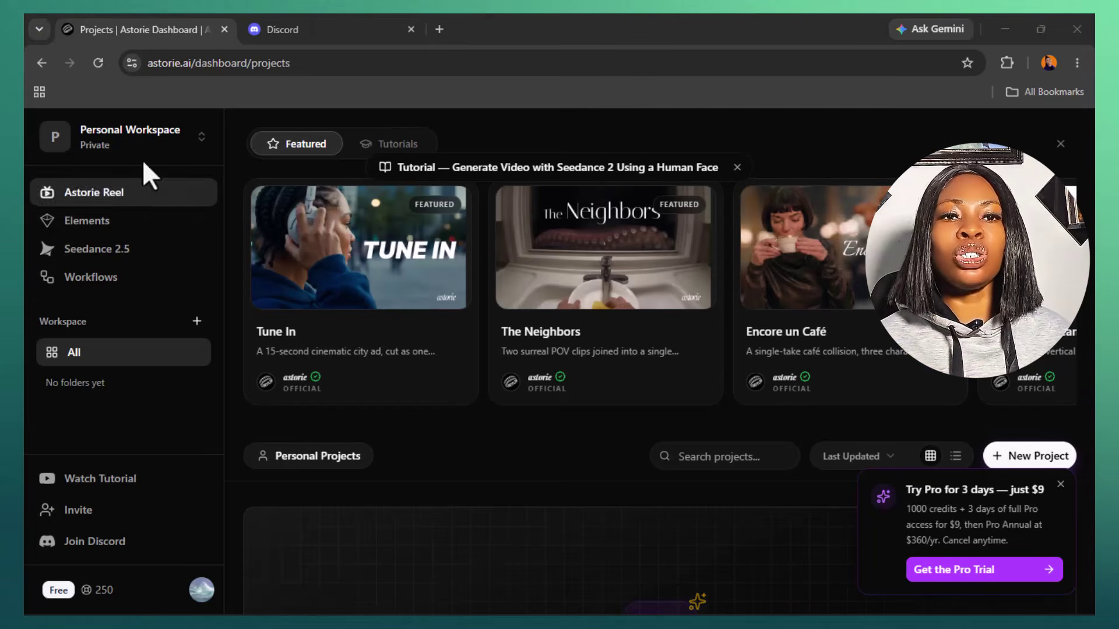
pyautogui.click(120, 251)
pyautogui.click(1059, 484)
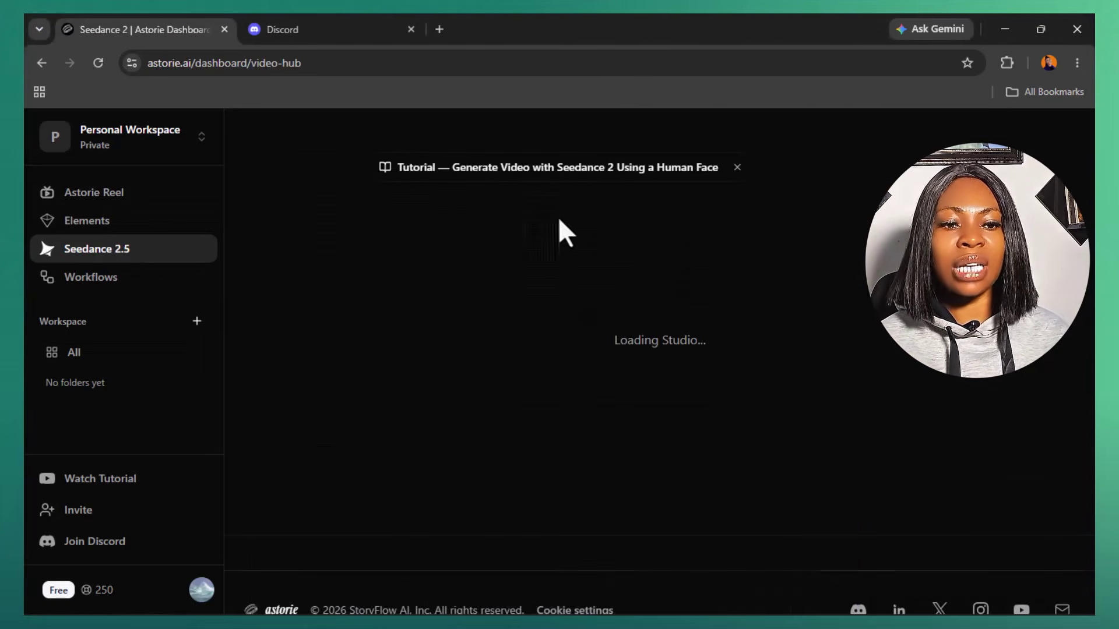
pyautogui.scroll(-3, 396, 233)
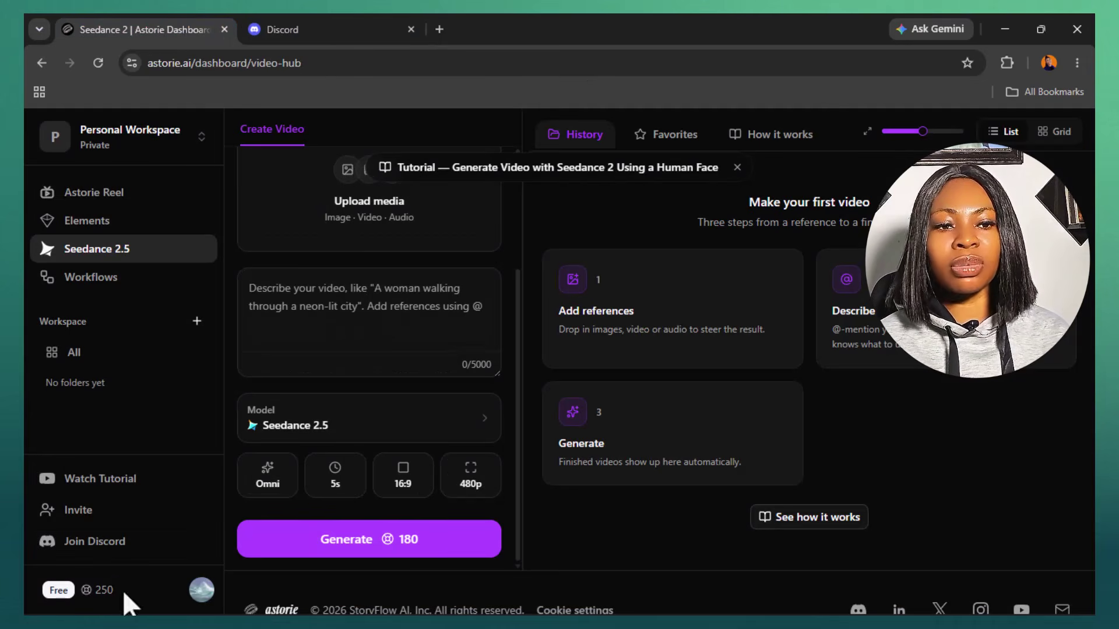
pyautogui.scroll(3, 452, 410)
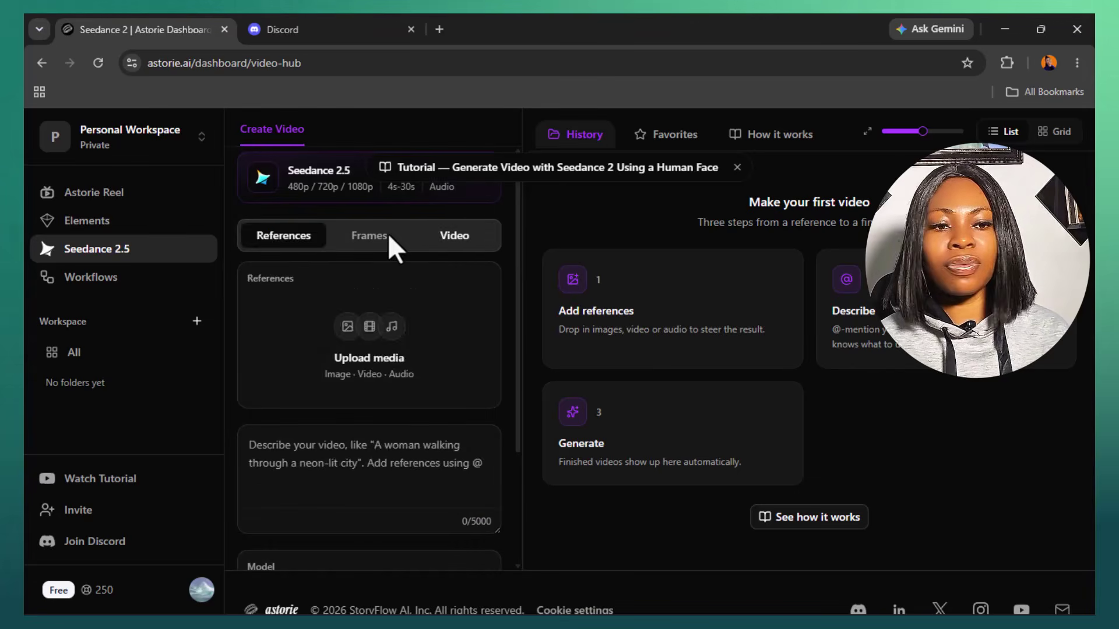
# Upload the luxury vehicle image as reference media and paste the 0:51–0:55 video prompt about the woman stepping out
pyautogui.click(453, 236)
pyautogui.click(356, 456)
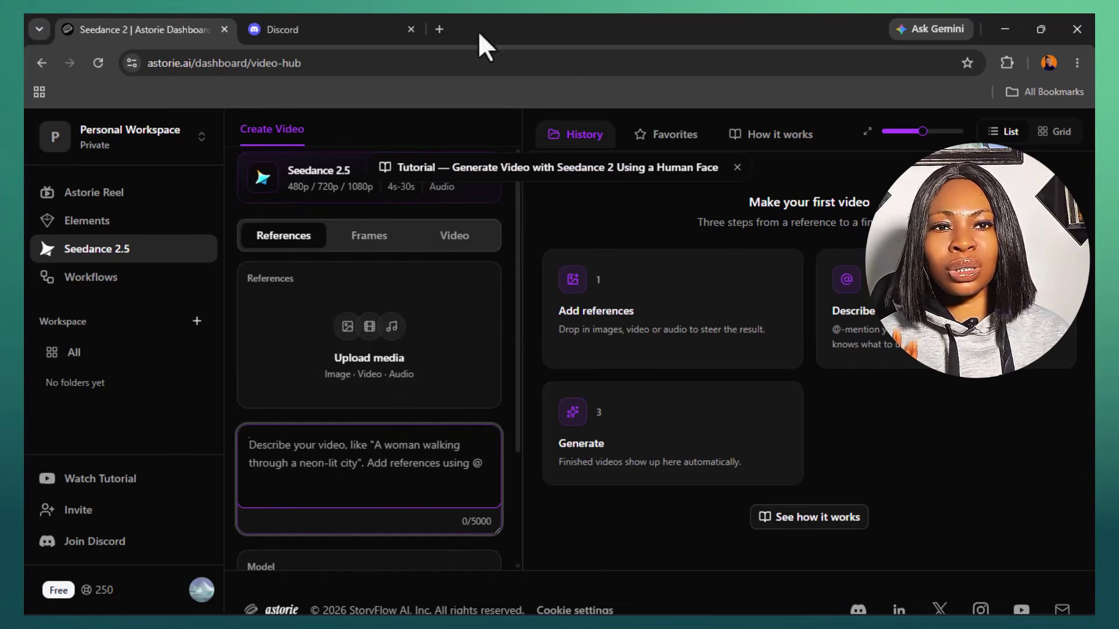
pyautogui.click(345, 326)
pyautogui.click(375, 361)
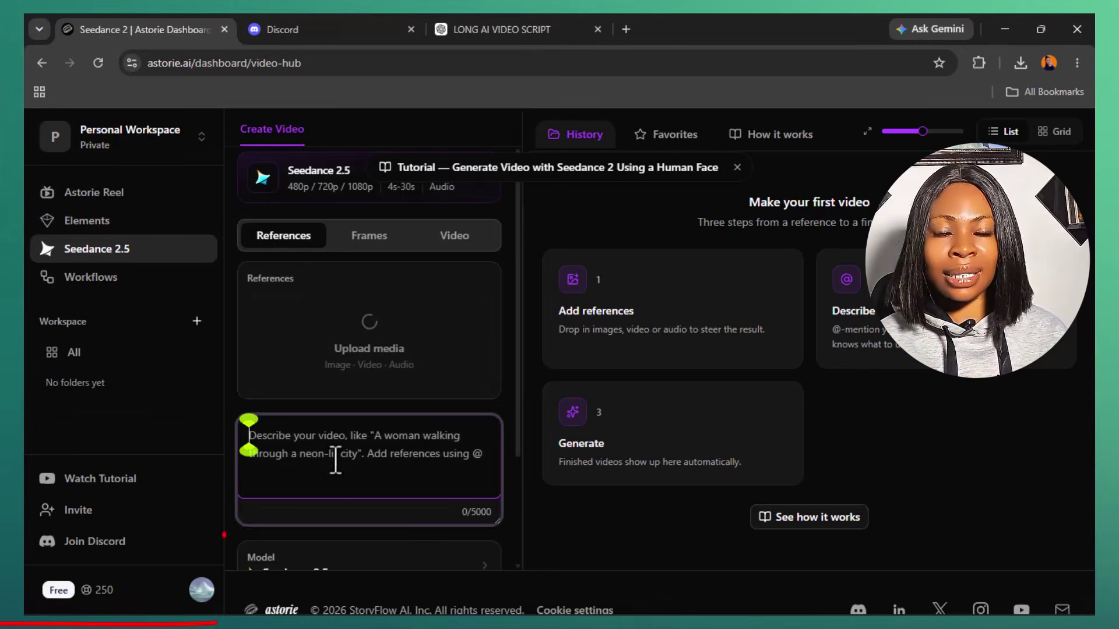
pyautogui.click(335, 457)
pyautogui.hotkey('ctrl', 'v')
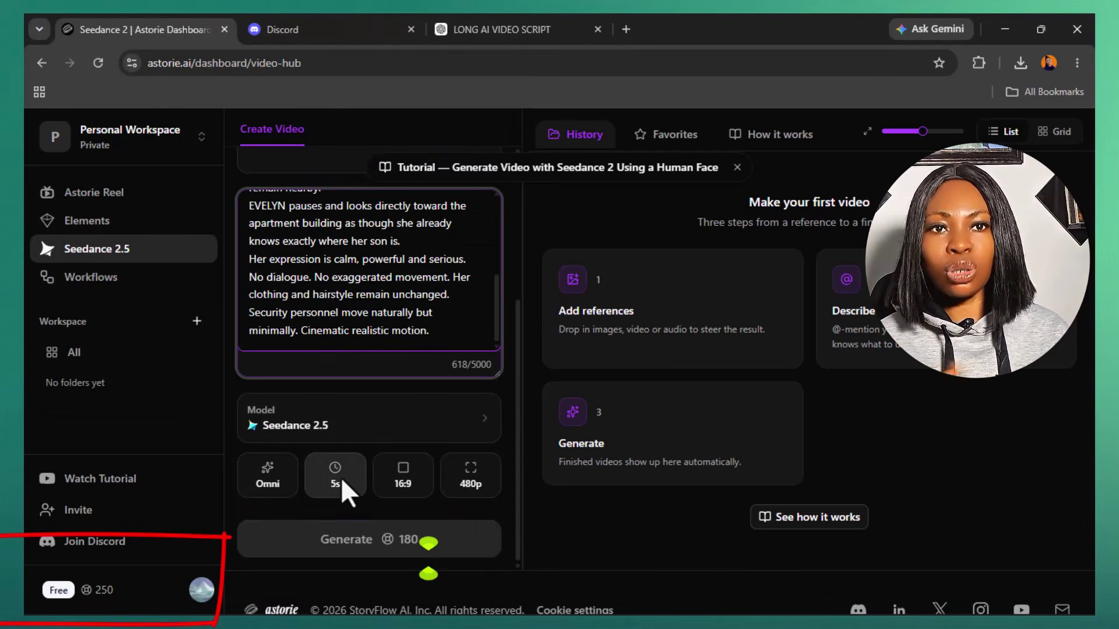
# Try the 720p resolution, return it to 480p, and generate the 5-second 16:9 video with Seedance 2.5
pyautogui.click(472, 473)
pyautogui.click(457, 380)
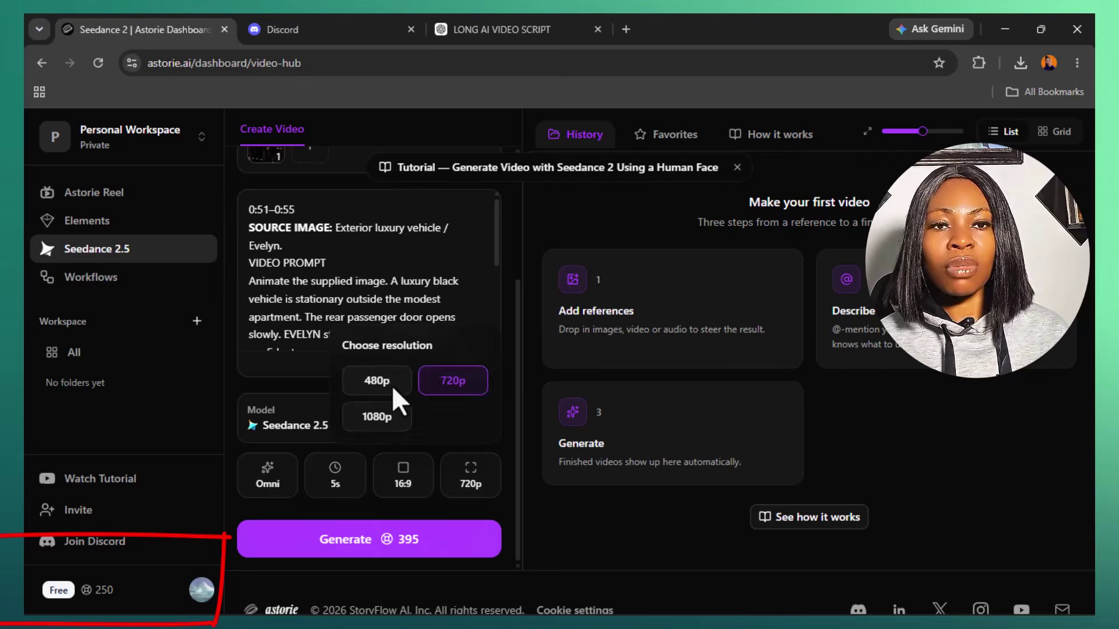
pyautogui.scroll(5, 397, 414)
pyautogui.scroll(-5, 410, 392)
pyautogui.scroll(5, 410, 393)
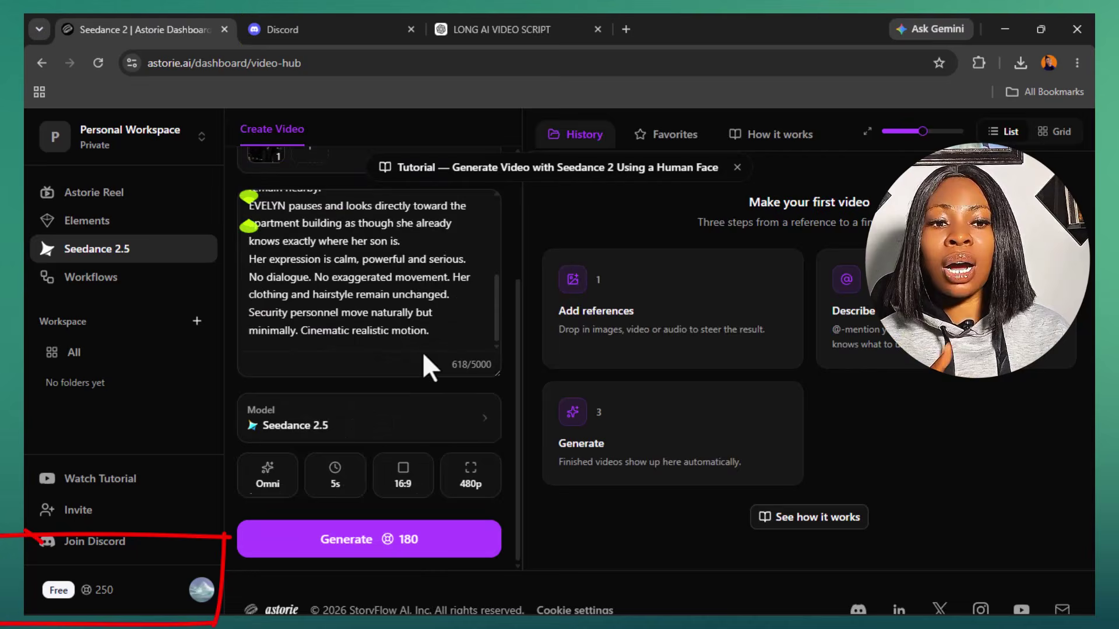
pyautogui.scroll(-5, 424, 357)
pyautogui.click(373, 506)
pyautogui.scroll(10, 455, 355)
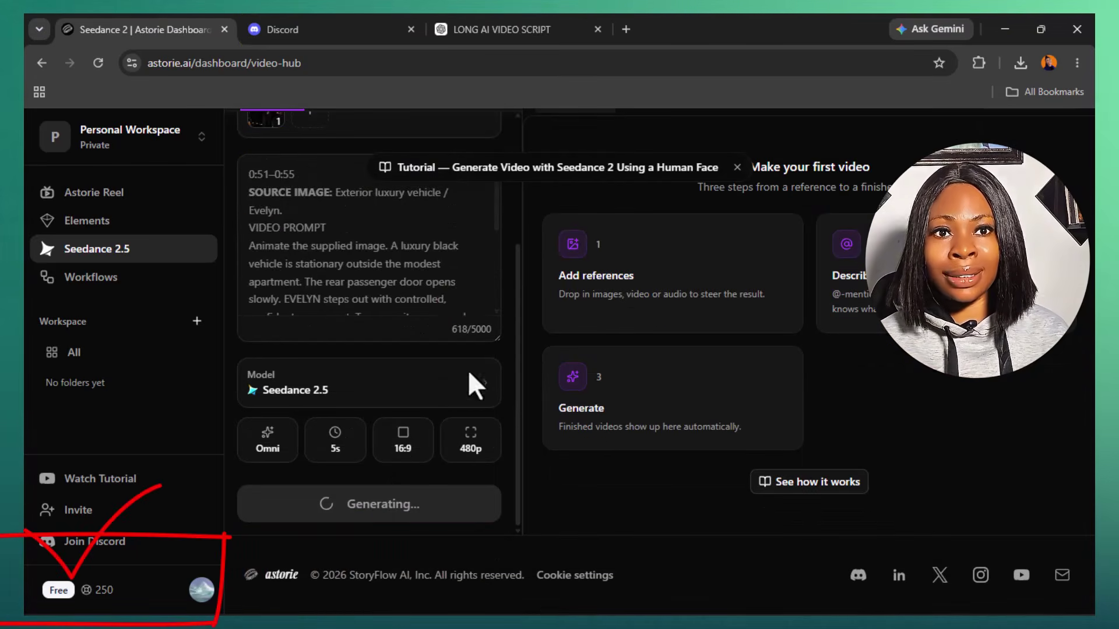
pyautogui.scroll(1, 377, 347)
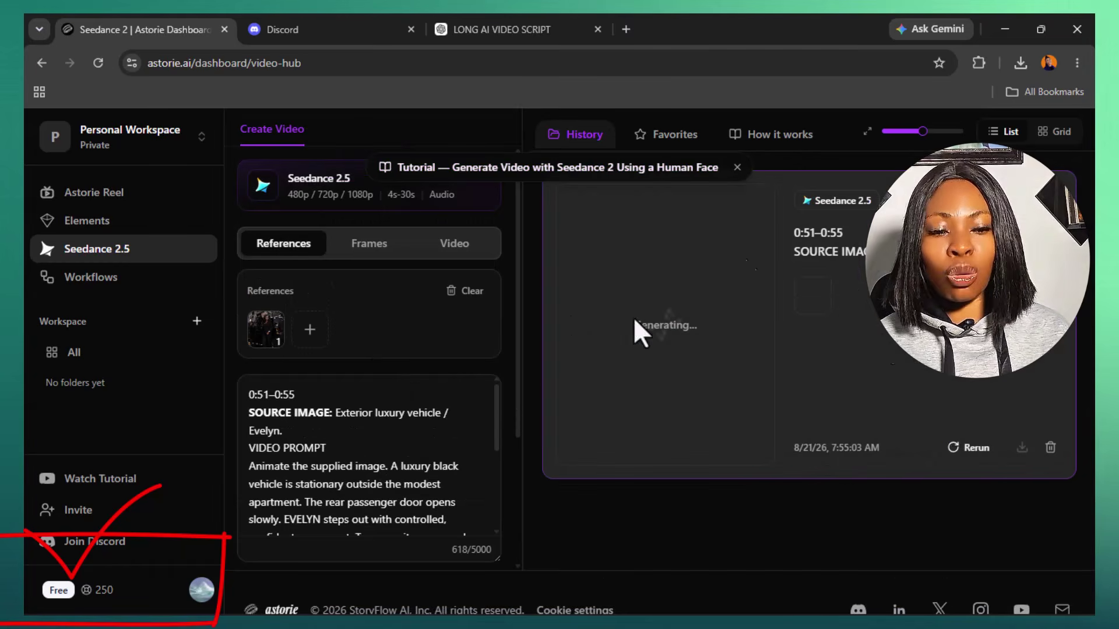
# Watch the generated Astorie video in full screen and replay it in the history
pyautogui.click(754, 449)
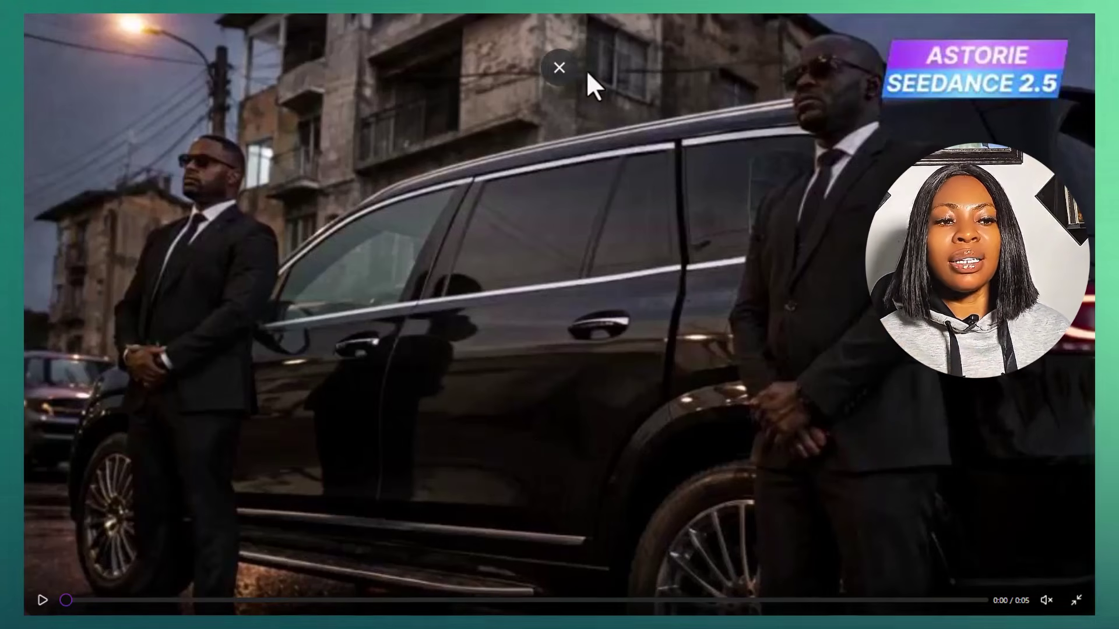
pyautogui.press('Escape')
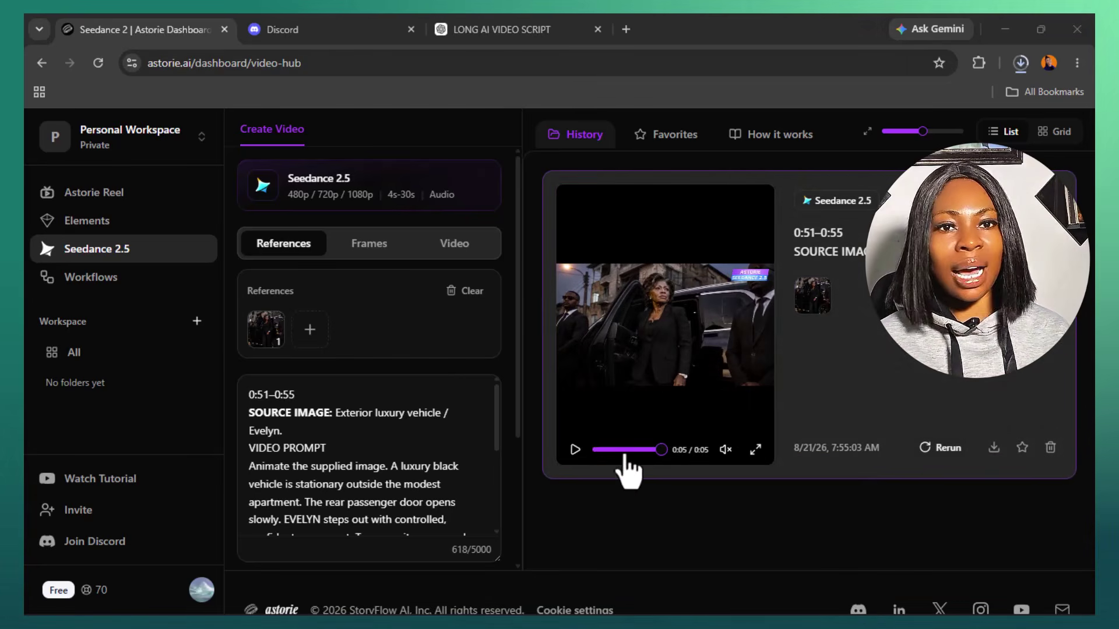
pyautogui.click(575, 450)
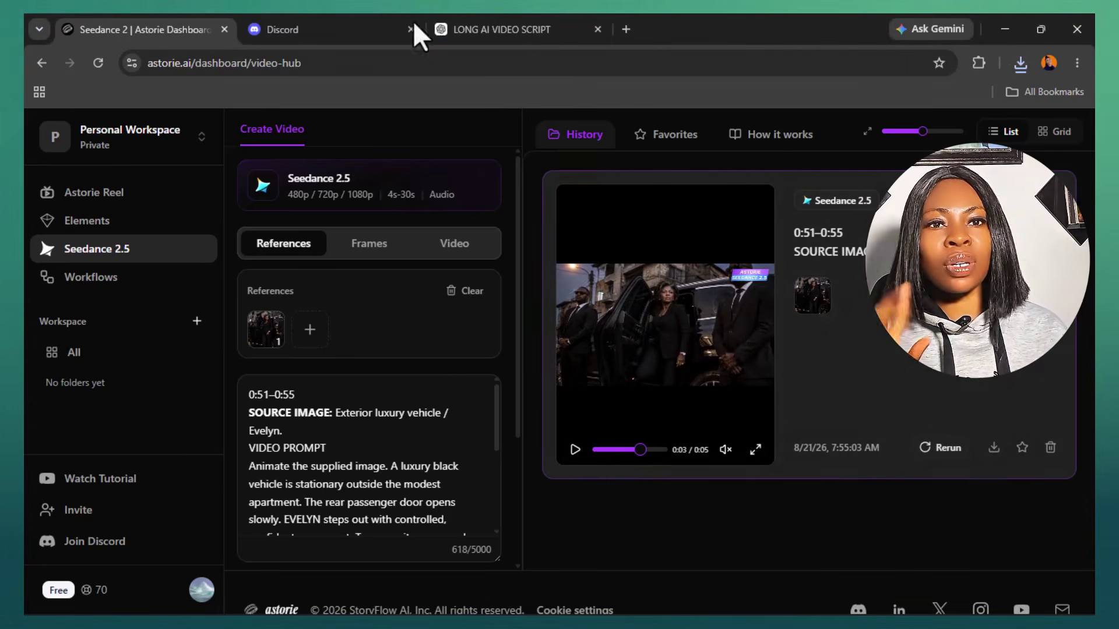
# Switch to Dola in a new browser tab and submit the low-angle vehicle image prompt with 16:9 ratio and Pixel style
pyautogui.click(626, 29)
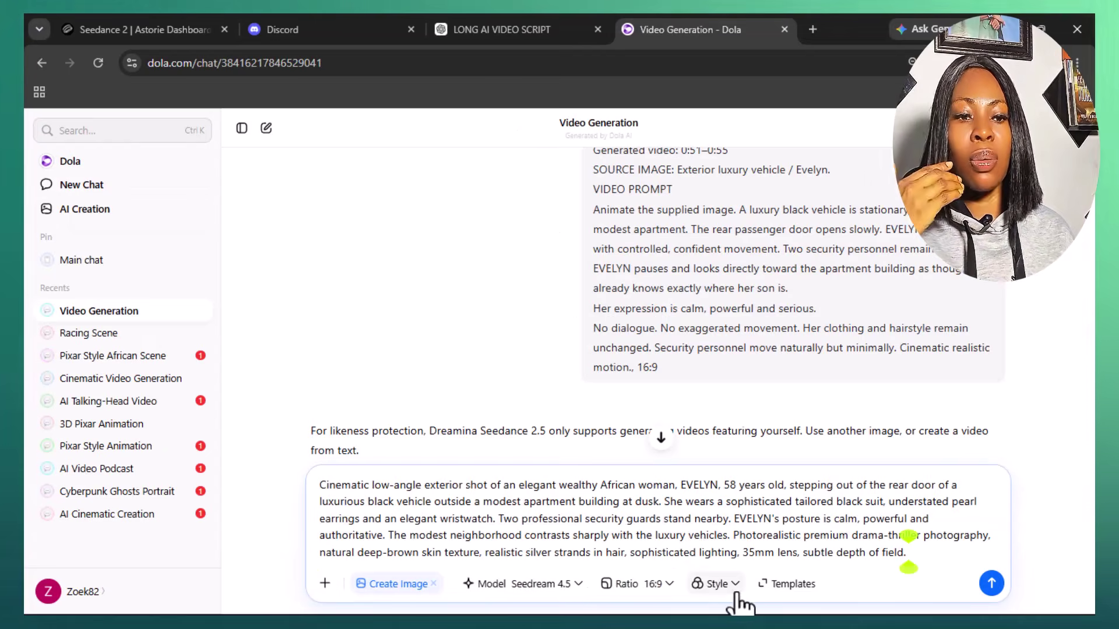
pyautogui.click(736, 589)
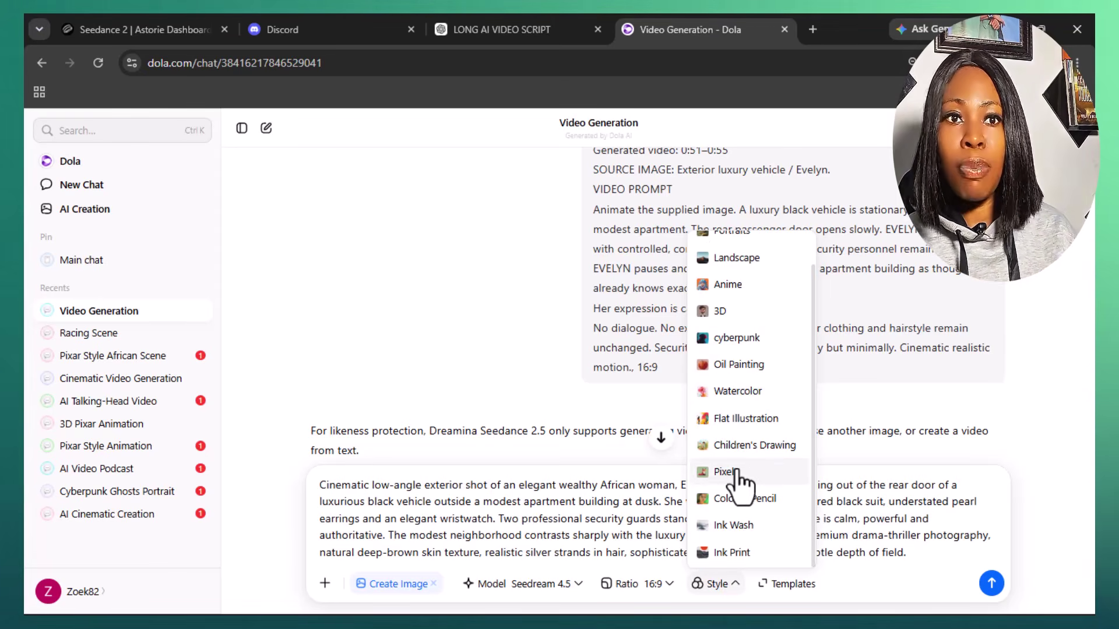
pyautogui.click(726, 472)
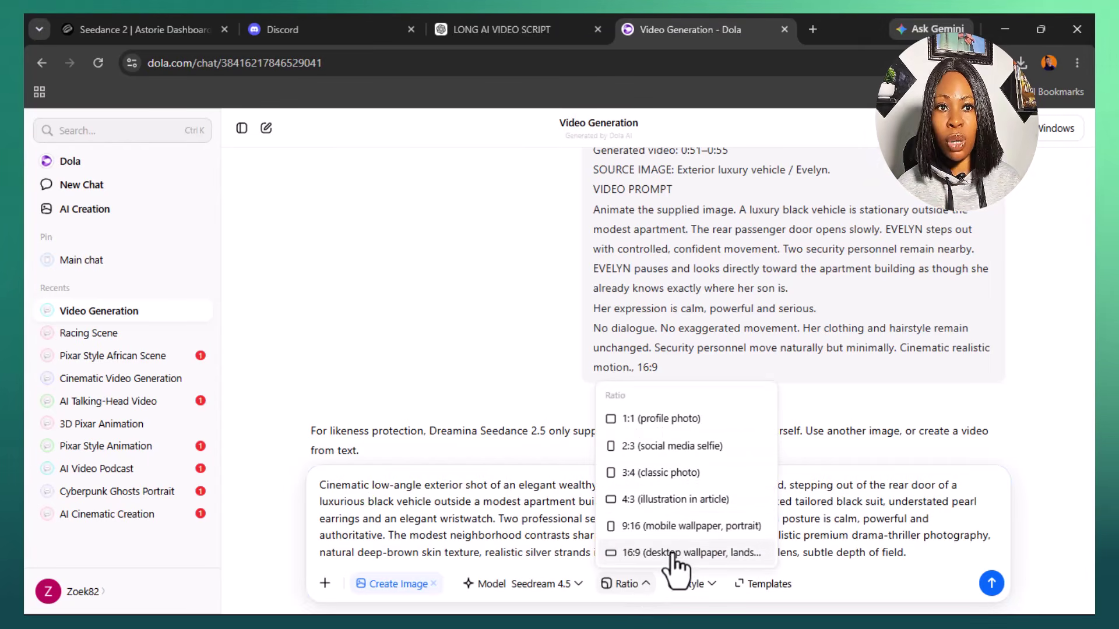
pyautogui.click(693, 552)
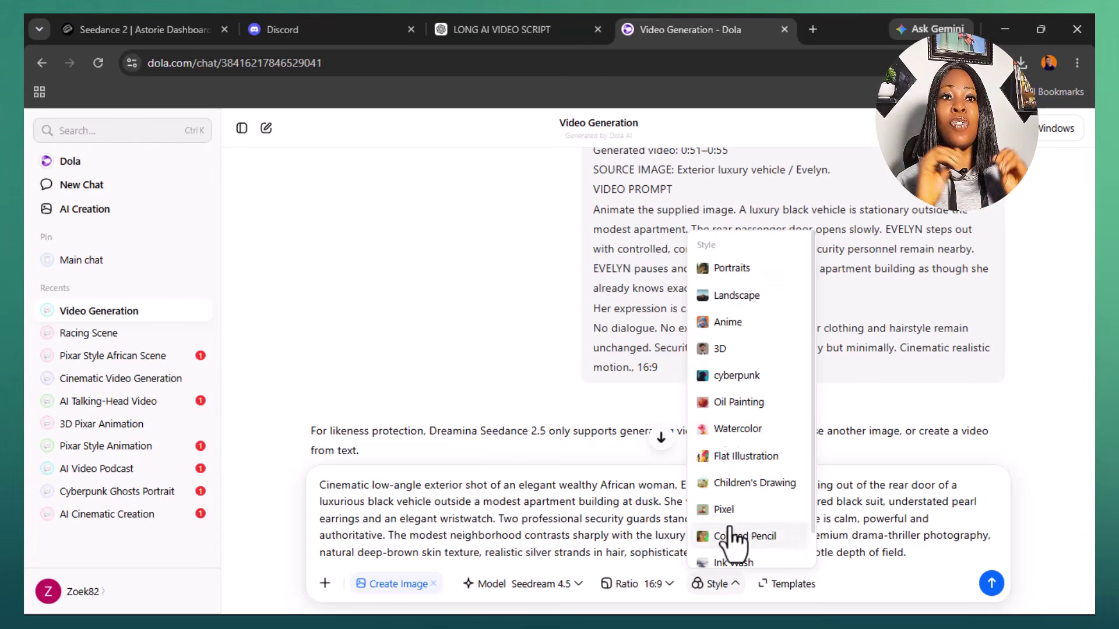
pyautogui.scroll(-1, 754, 499)
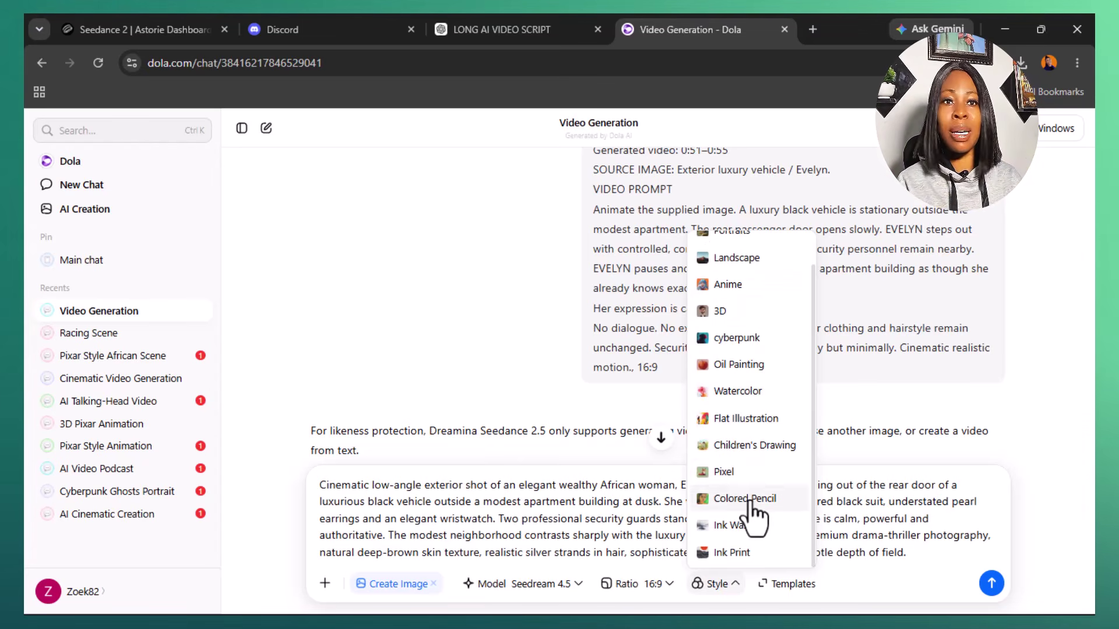
pyautogui.click(724, 472)
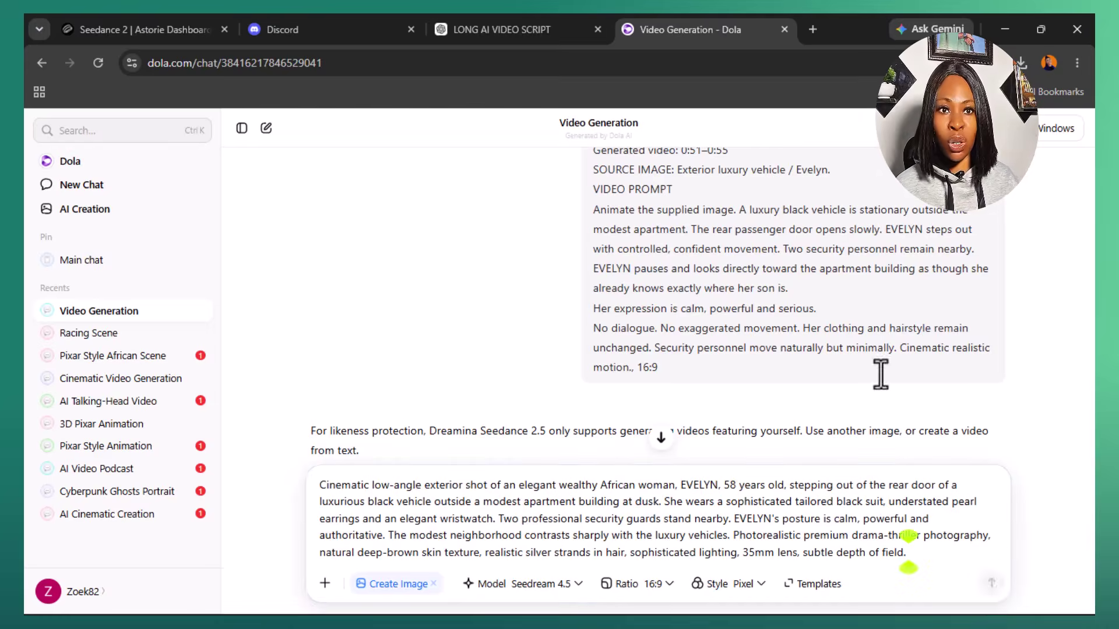
pyautogui.press('Return')
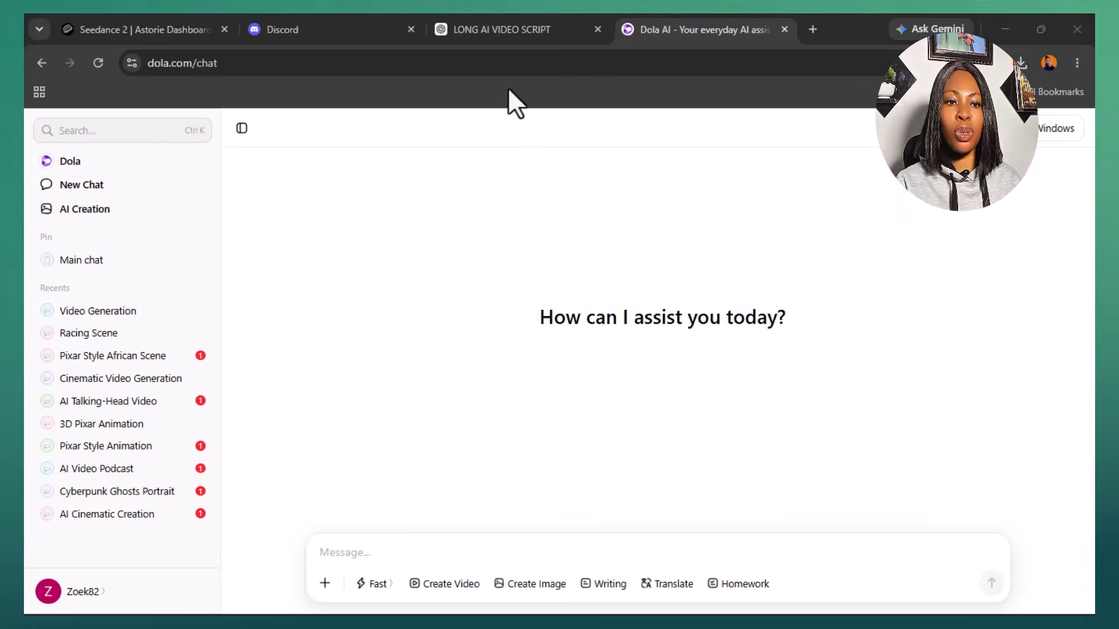
# Create a video request in Dola with model 2.5, paste the luxury vehicle video prompt, and submit it at 16:9 ratio
pyautogui.click(451, 584)
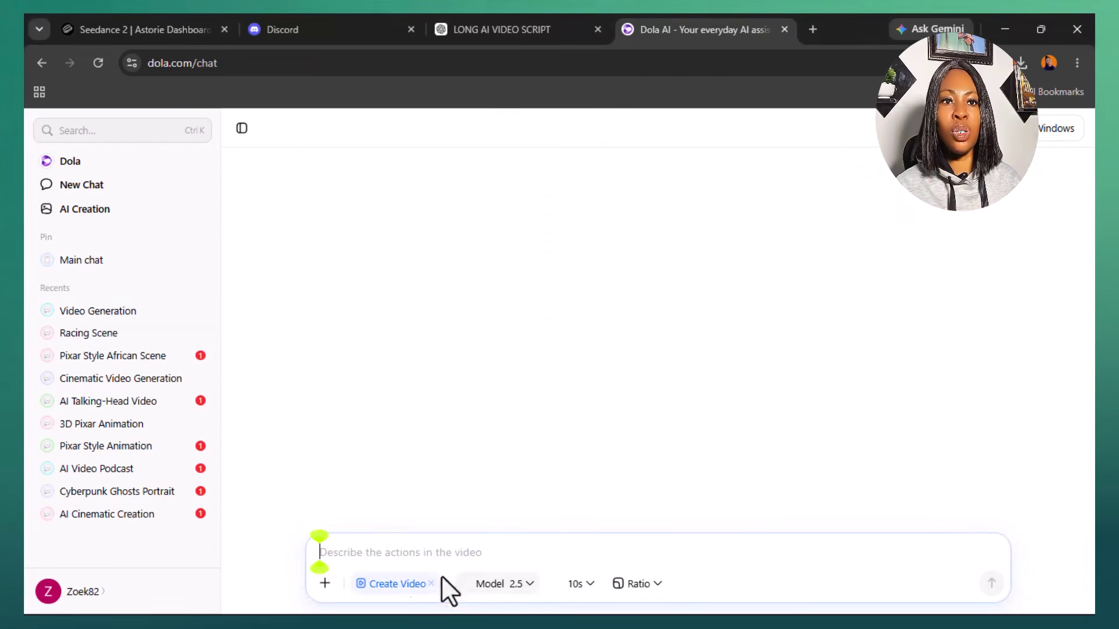
pyautogui.click(325, 583)
pyautogui.press('Escape')
pyautogui.click(365, 548)
pyautogui.hotkey('ctrl', 'v')
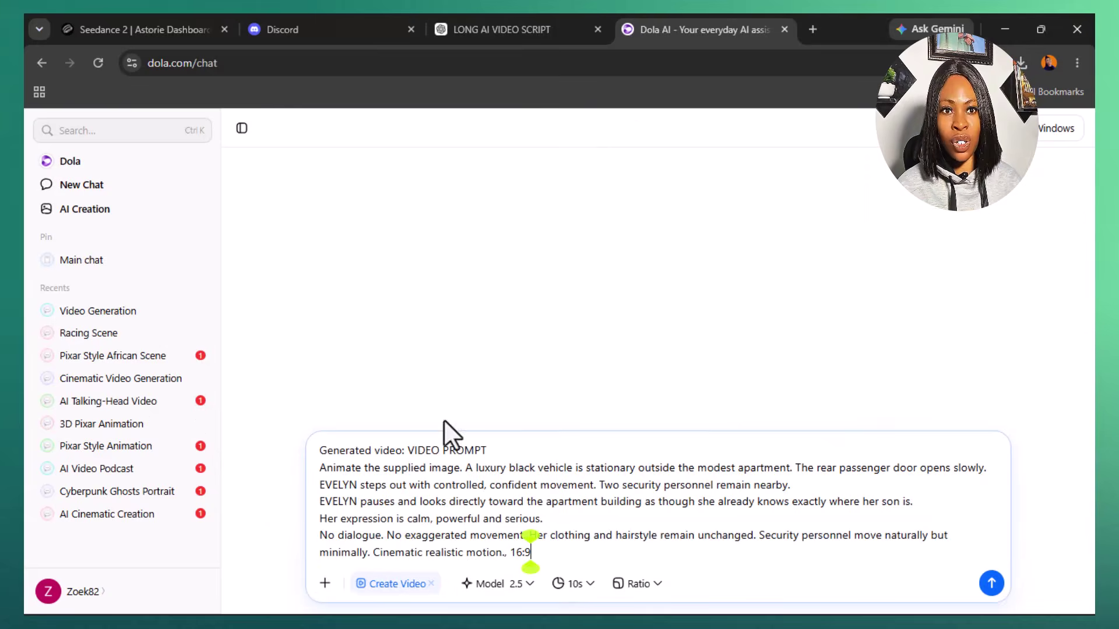
pyautogui.click(638, 583)
pyautogui.click(636, 526)
pyautogui.click(992, 583)
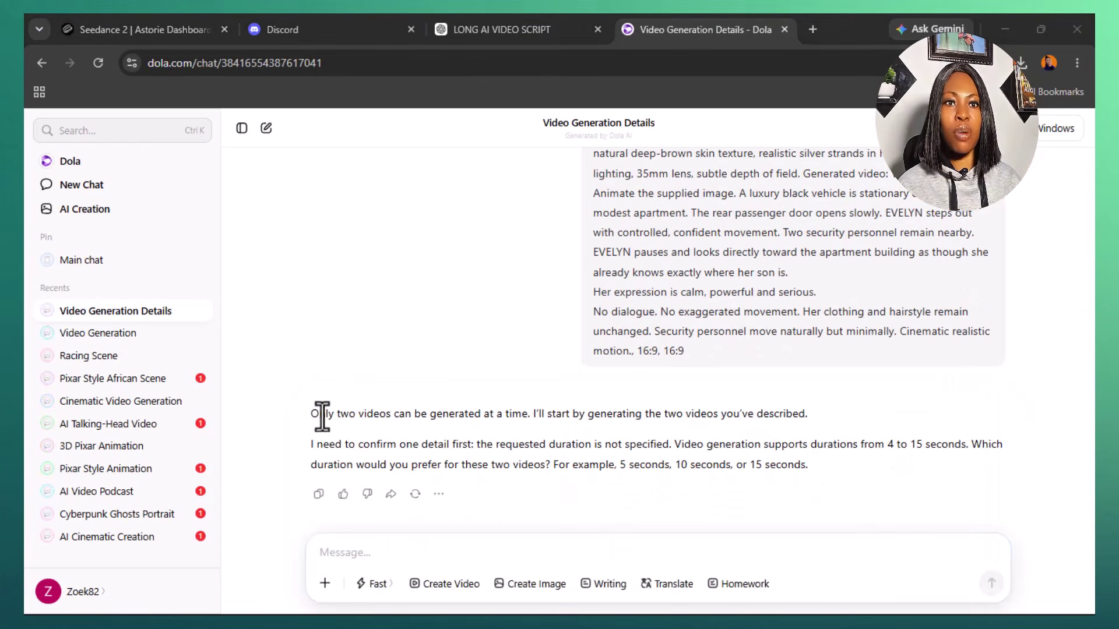
# Answer Dola's duration question with 10 seconds and read the generation time and point usage in its reply
pyautogui.moveTo(312, 415); pyautogui.dragTo(386, 411)
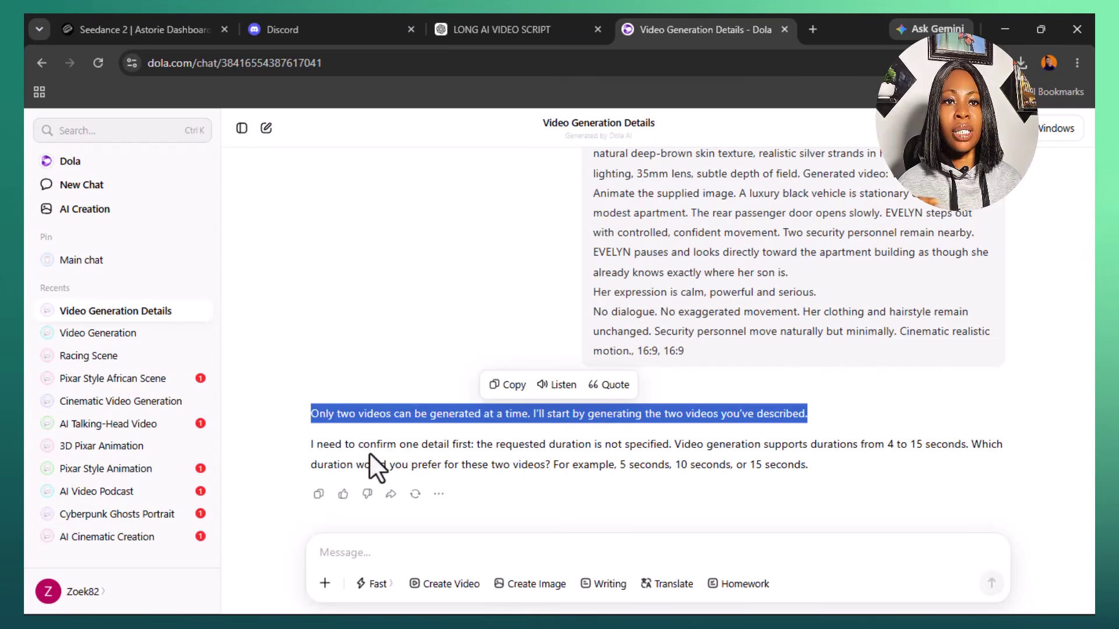
pyautogui.moveTo(311, 444); pyautogui.dragTo(831, 463)
pyautogui.click(353, 552)
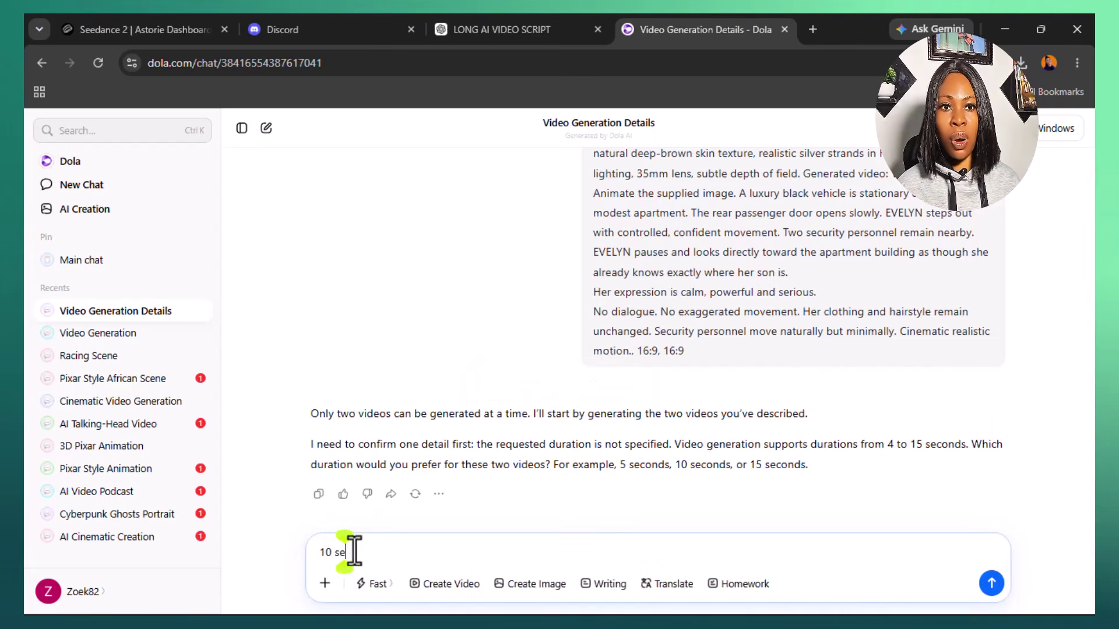
pyautogui.press('Return')
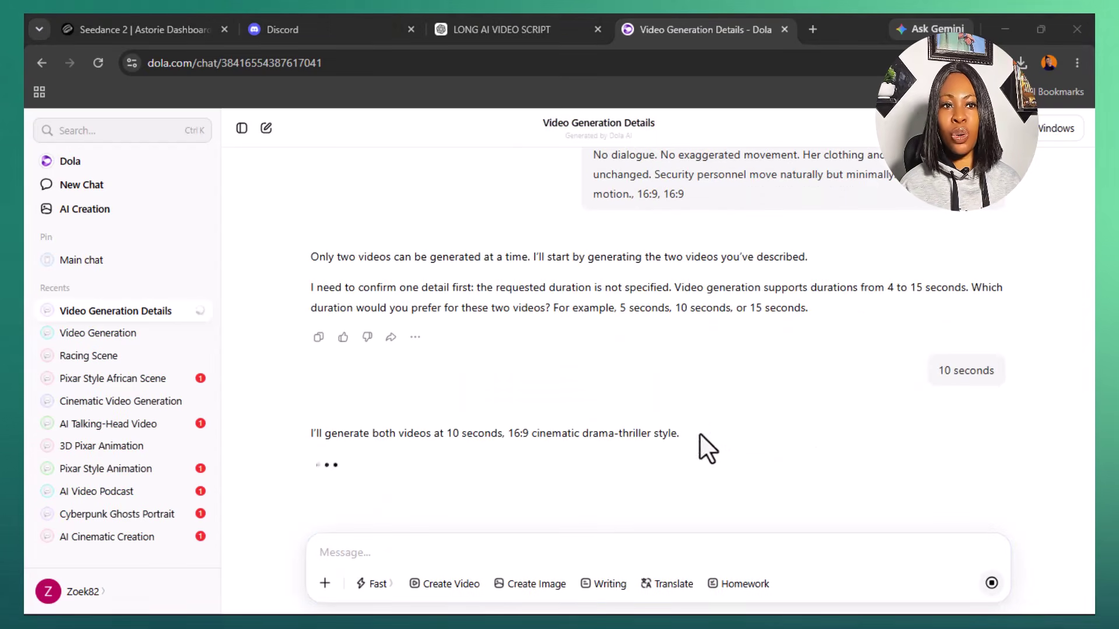
pyautogui.moveTo(527, 464); pyautogui.dragTo(622, 494)
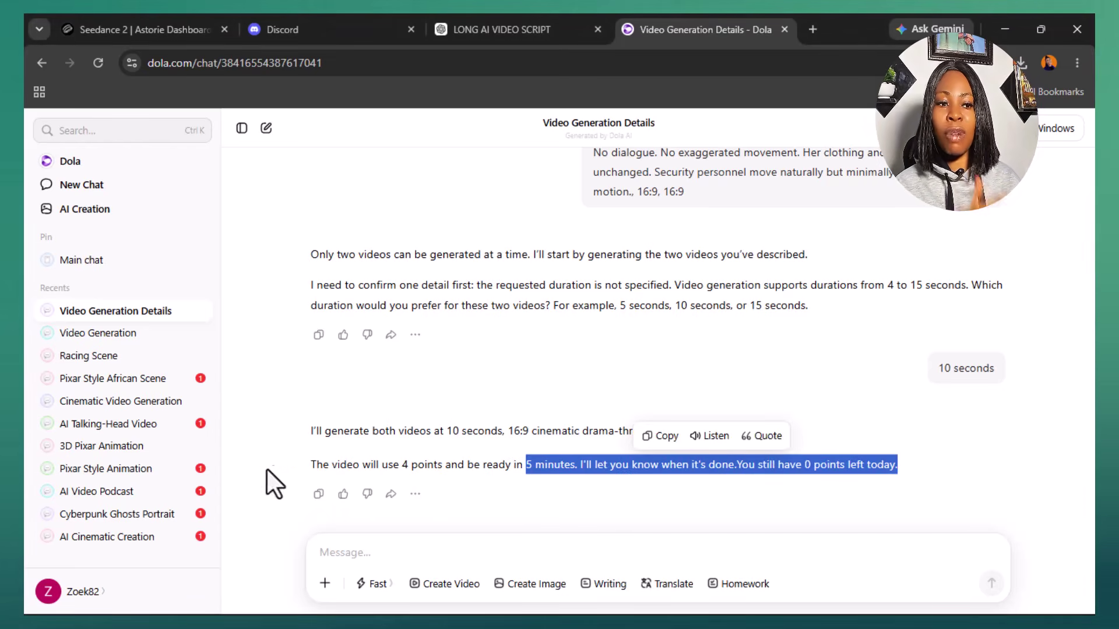
pyautogui.moveTo(429, 468); pyautogui.dragTo(452, 466)
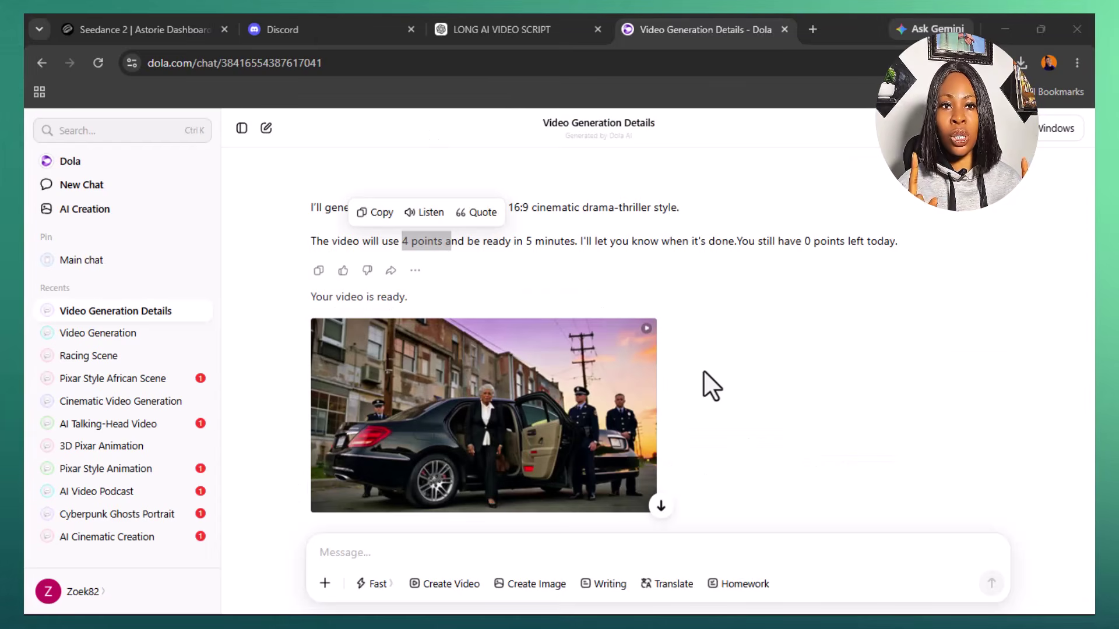
# Review both generated videos and the note about the second version, and open the first video in the larger viewer
pyautogui.click(701, 363)
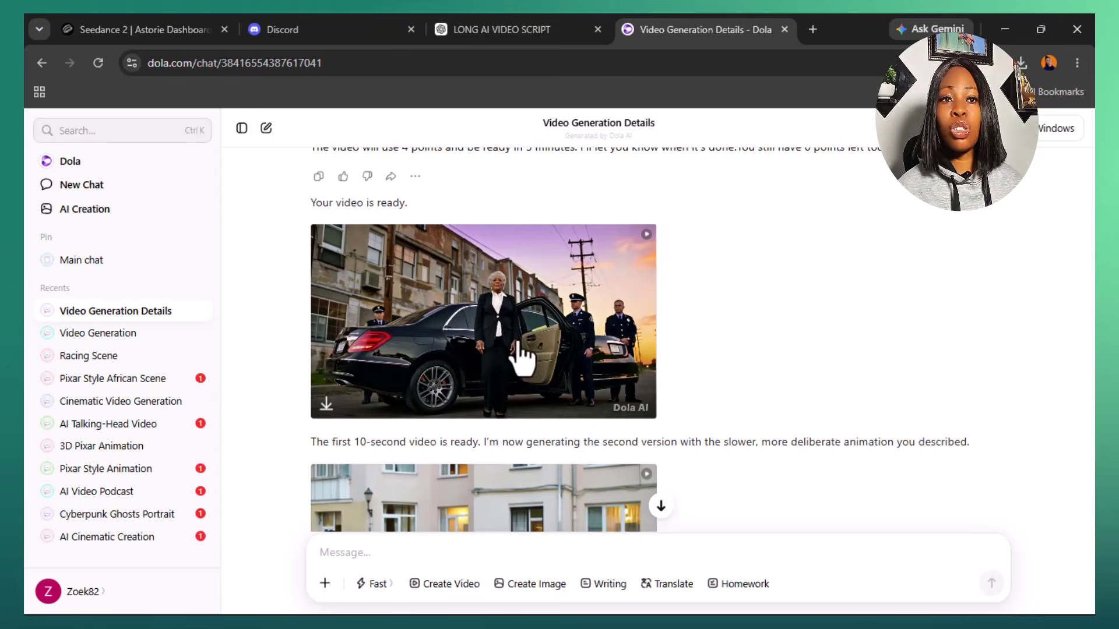
pyautogui.scroll(-3, 553, 397)
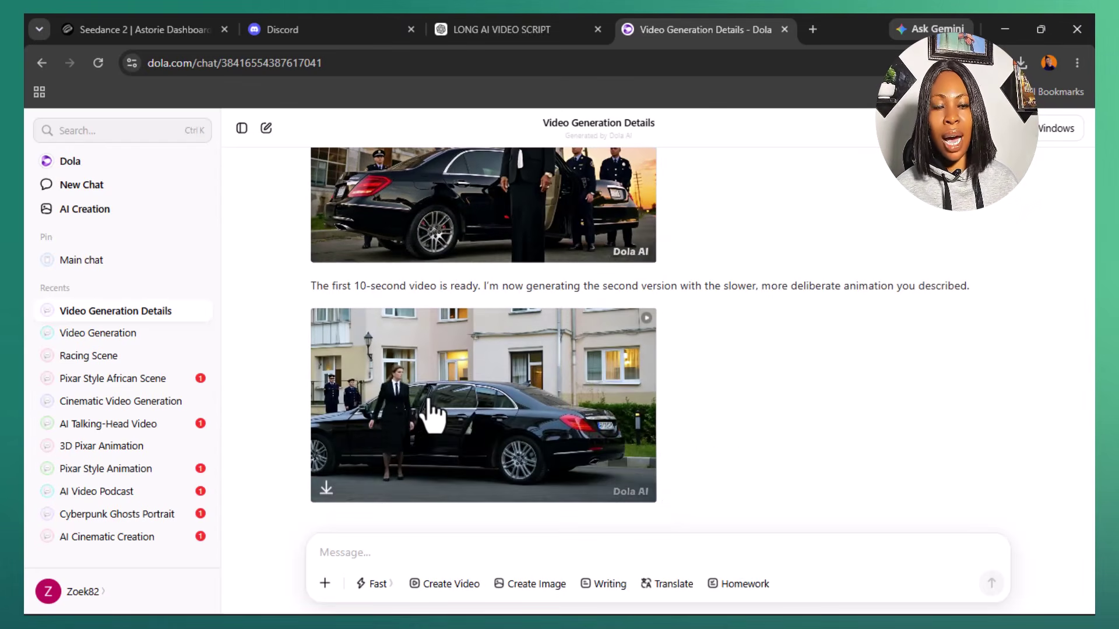
pyautogui.moveTo(587, 286); pyautogui.dragTo(679, 285)
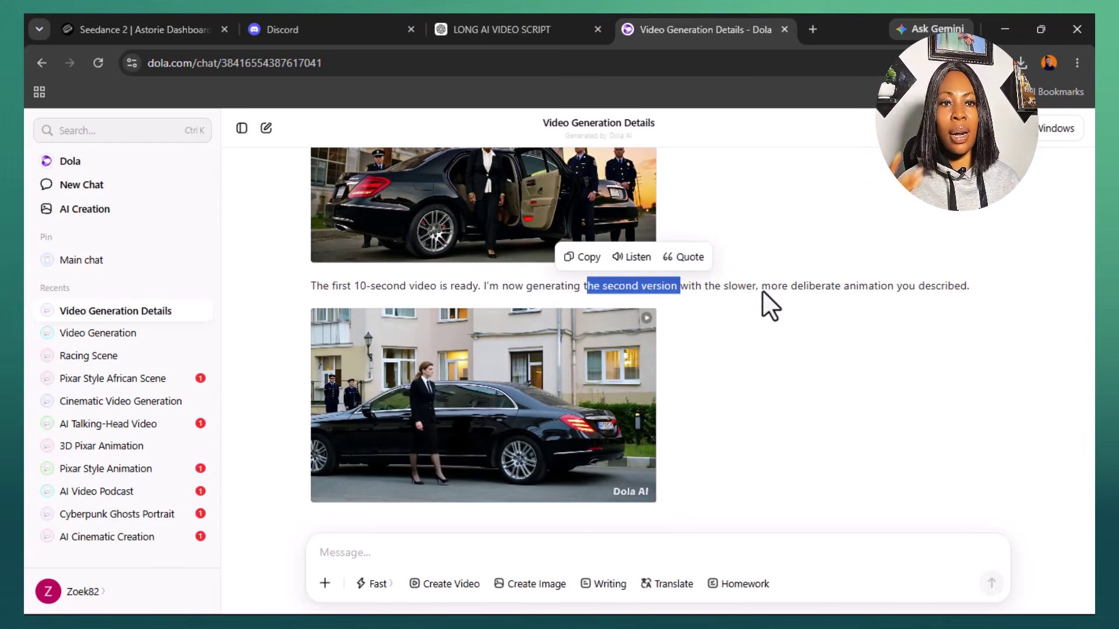
pyautogui.moveTo(584, 286); pyautogui.dragTo(949, 320)
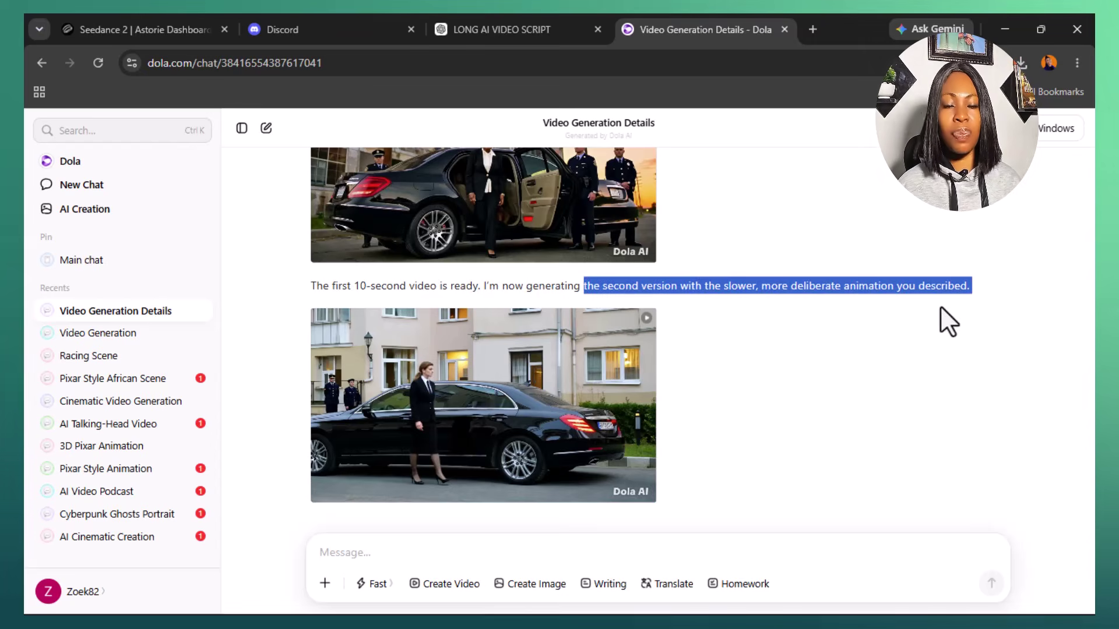
pyautogui.click(729, 340)
pyautogui.scroll(4, 707, 226)
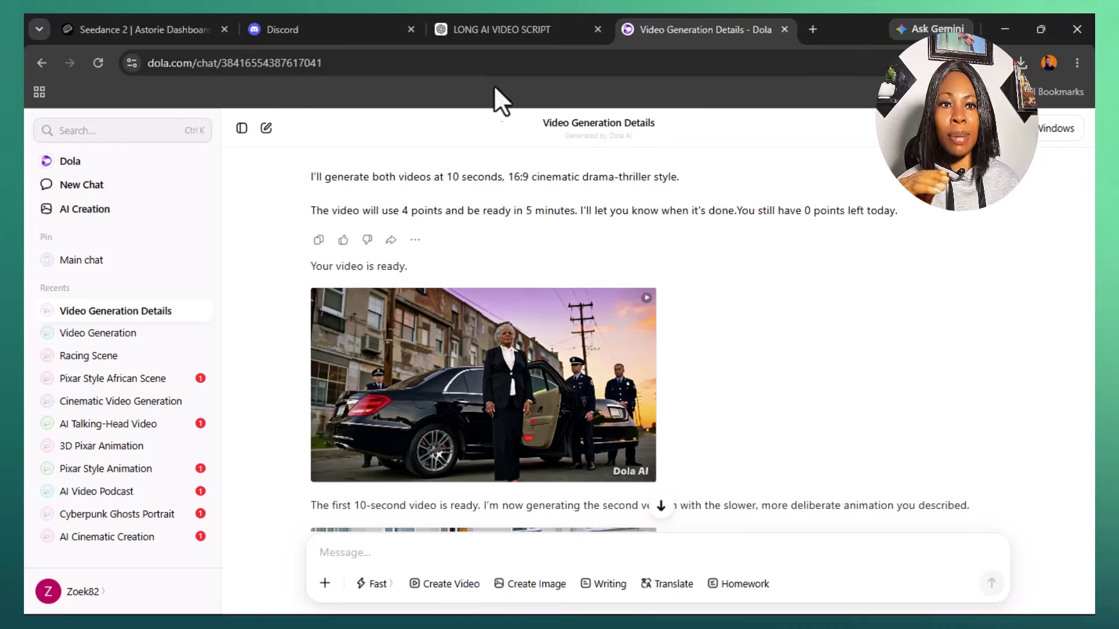
pyautogui.click(649, 401)
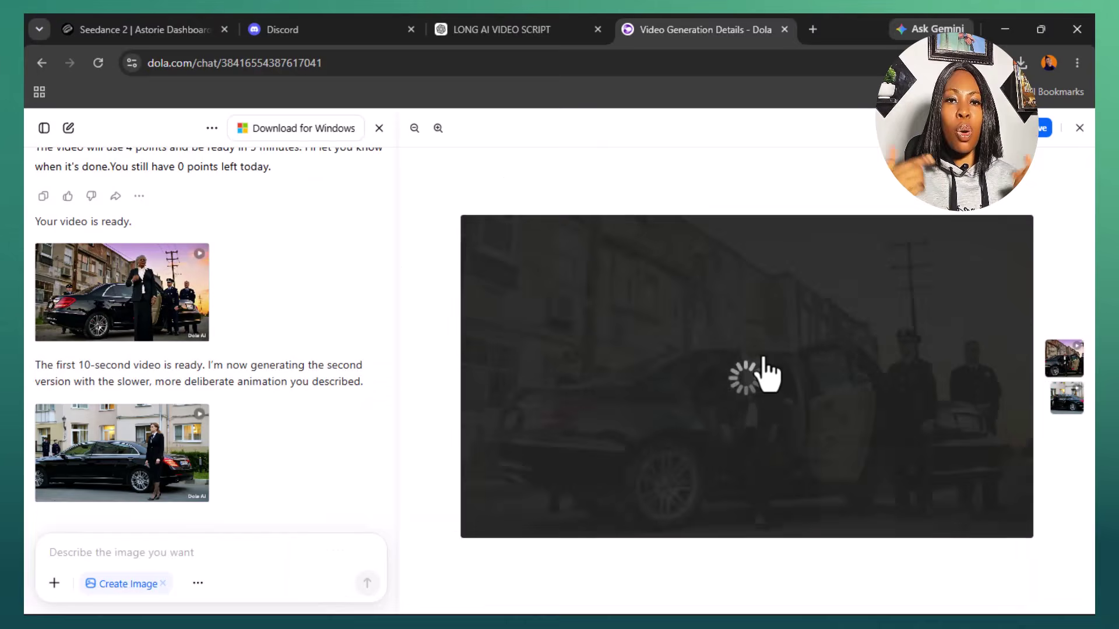